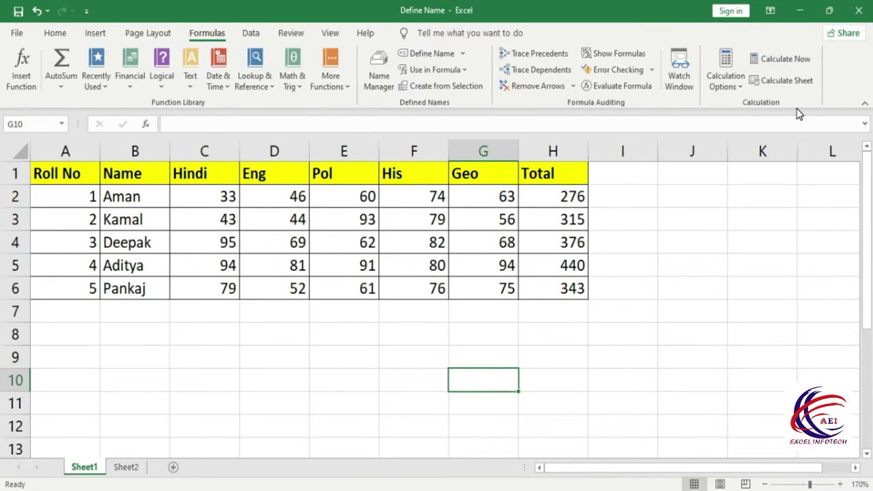
# - Enter =E5+F5+G5 in E10 to total Aditya's Pol, His and Geo marks as 265
pyautogui.click(367, 377)
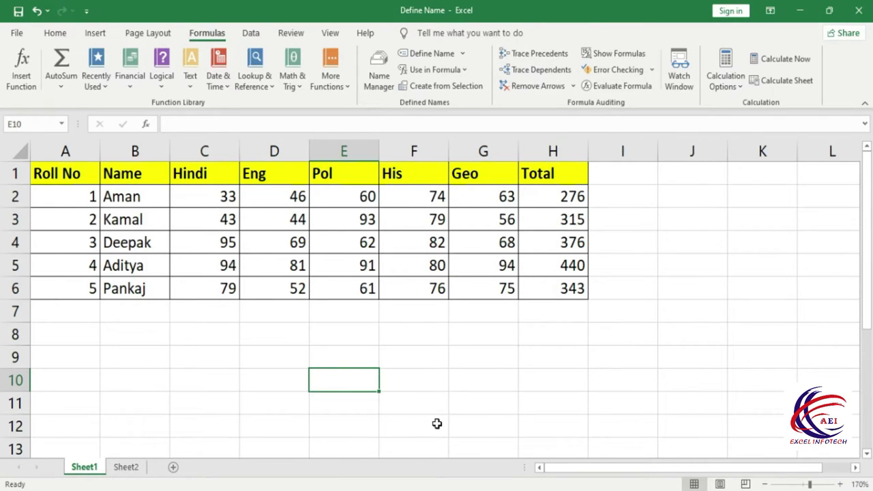
pyautogui.write('=')
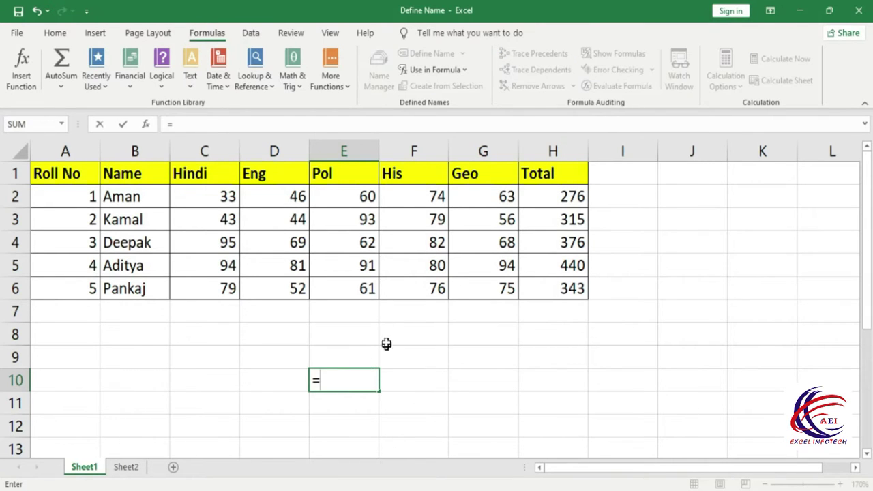
pyautogui.click(360, 278)
pyautogui.write('+')
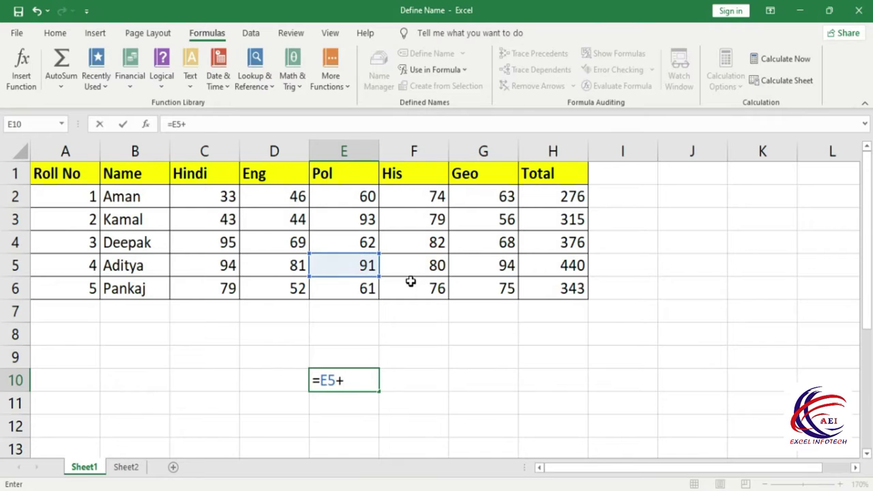
pyautogui.click(419, 268)
pyautogui.write('+')
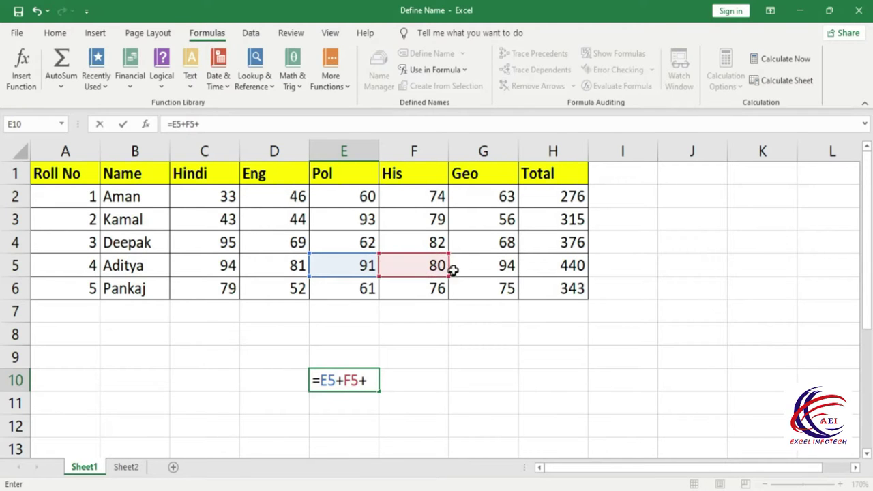
pyautogui.click(481, 265)
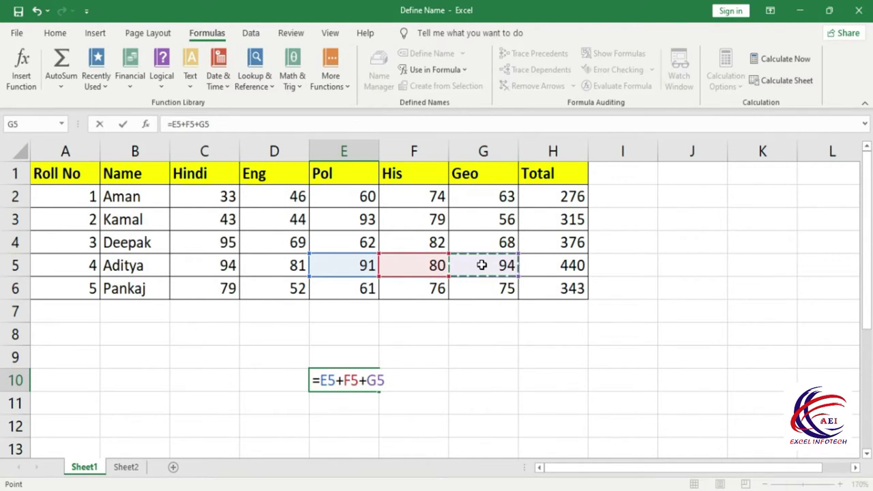
pyautogui.press('Return')
pyautogui.click(343, 377)
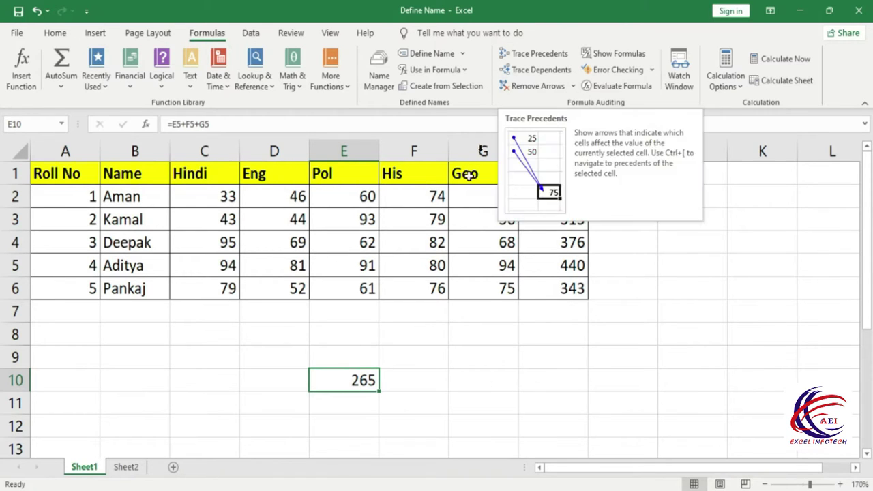
# - Trace E10's precedents E5, F5 and G5, inspect each, then remove the tracer arrows
pyautogui.click(526, 54)
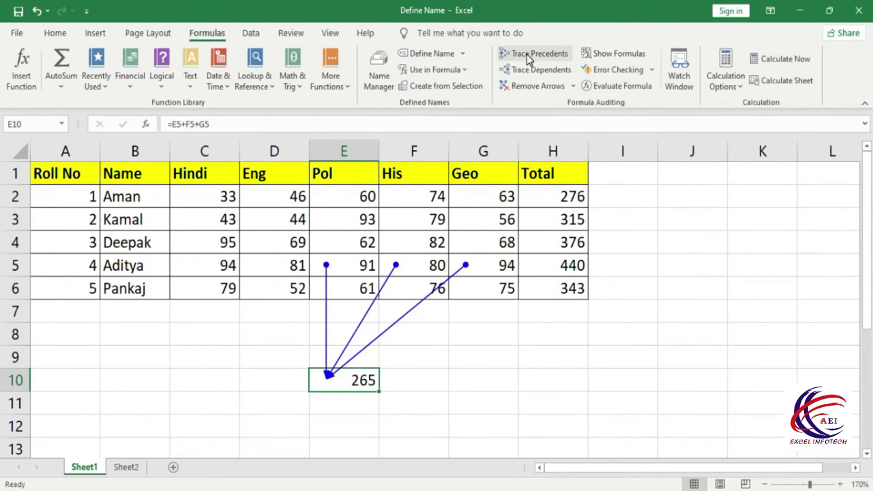
pyautogui.click(345, 271)
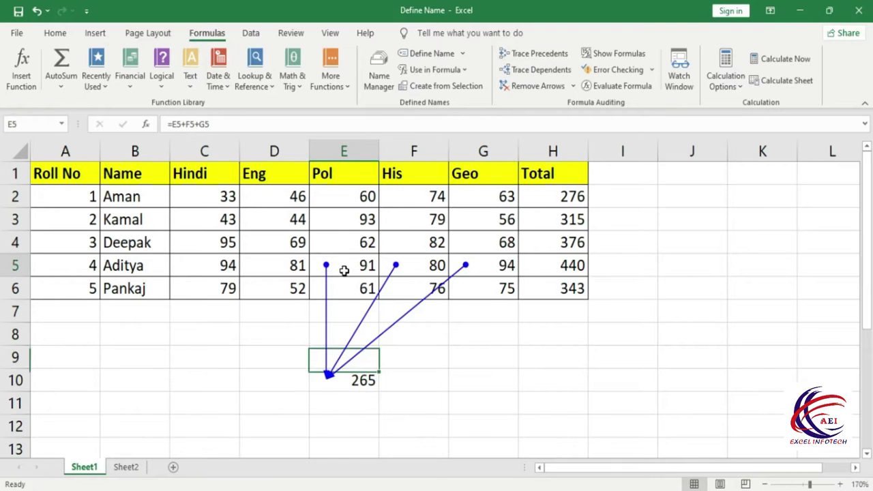
pyautogui.click(425, 267)
pyautogui.click(465, 267)
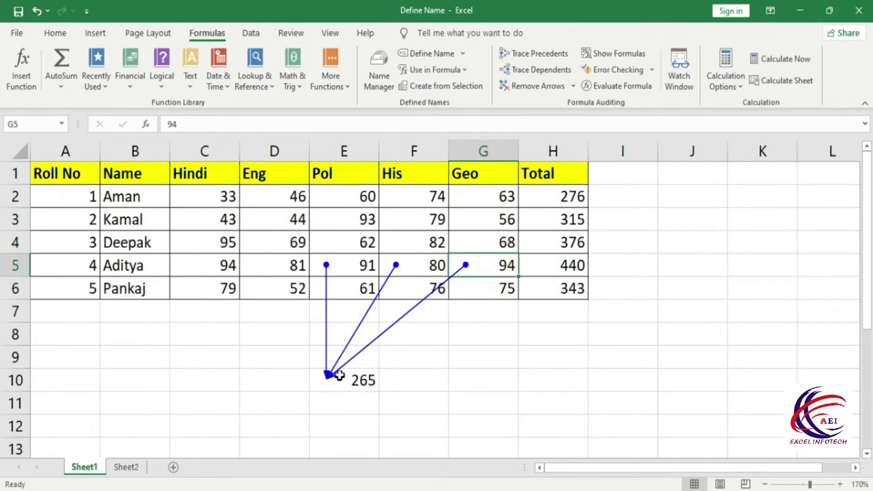
pyautogui.click(345, 376)
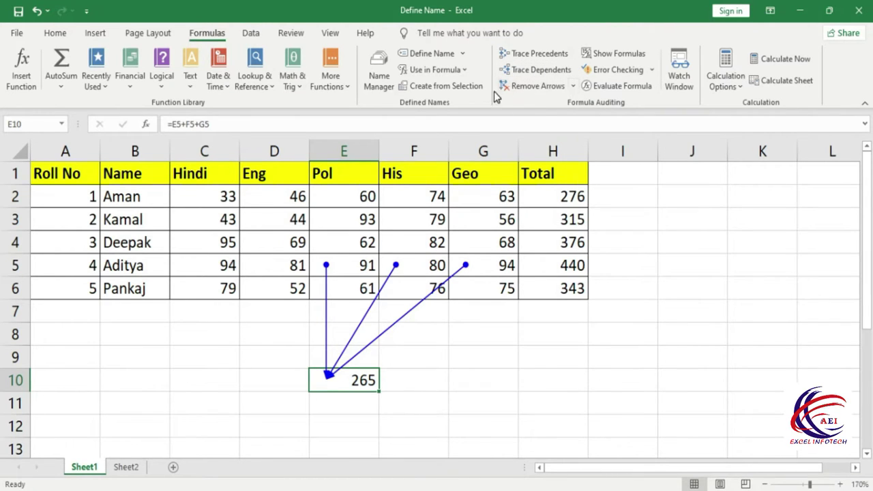
pyautogui.click(541, 88)
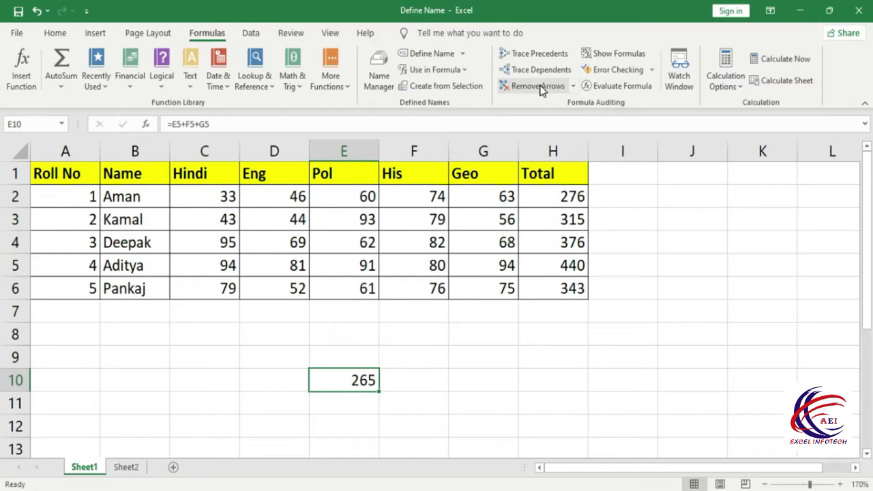
pyautogui.click(428, 265)
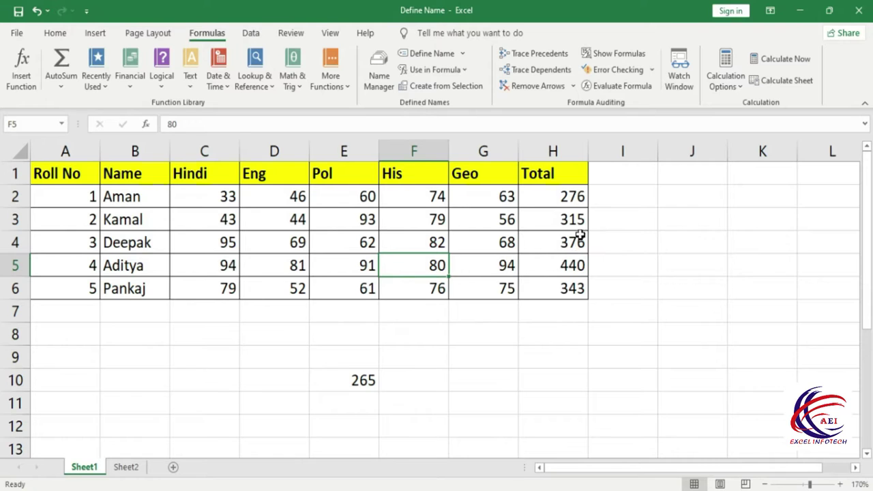
pyautogui.click(560, 266)
pyautogui.hotkey('alt', '=')
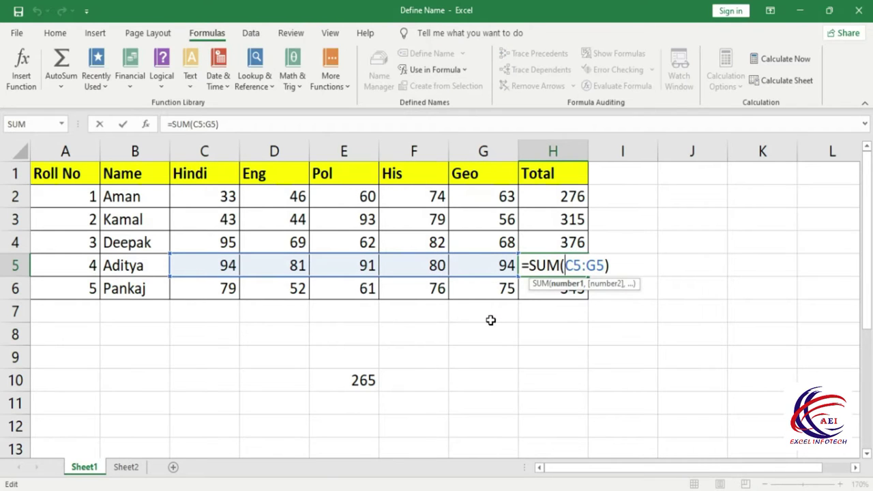
pyautogui.click(496, 314)
pyautogui.hotkey('ctrl', 'Return')
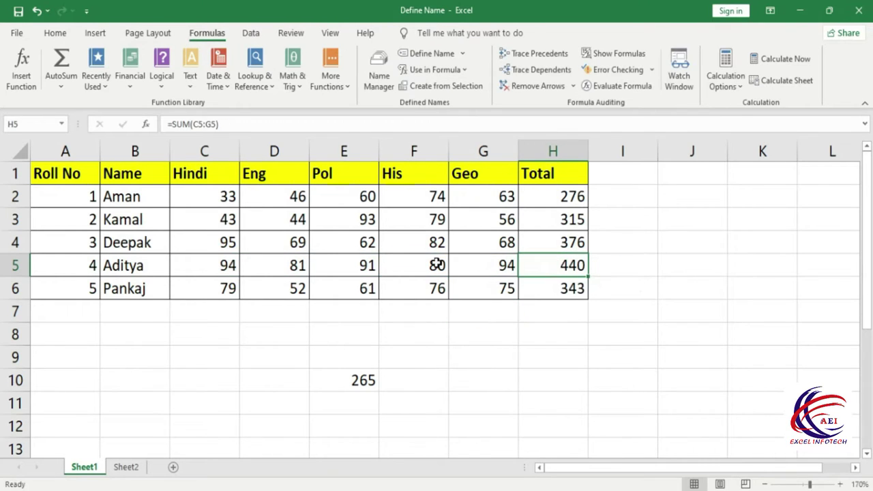
pyautogui.click(435, 265)
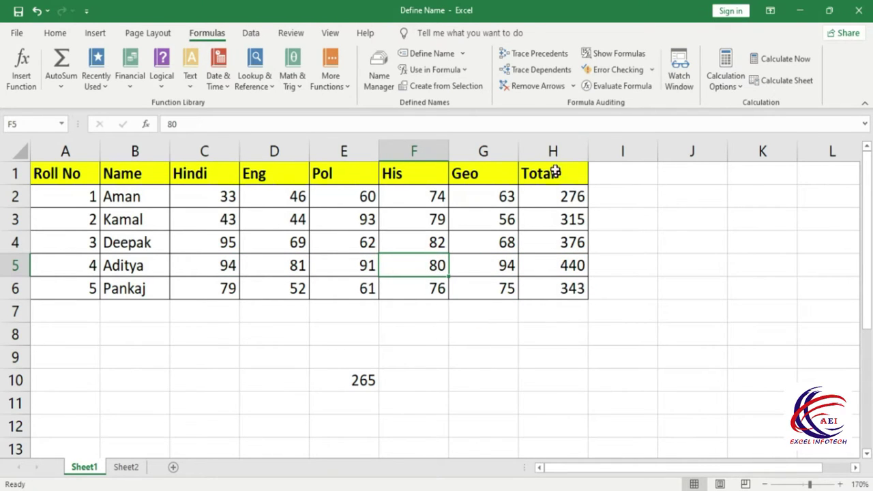
pyautogui.click(523, 74)
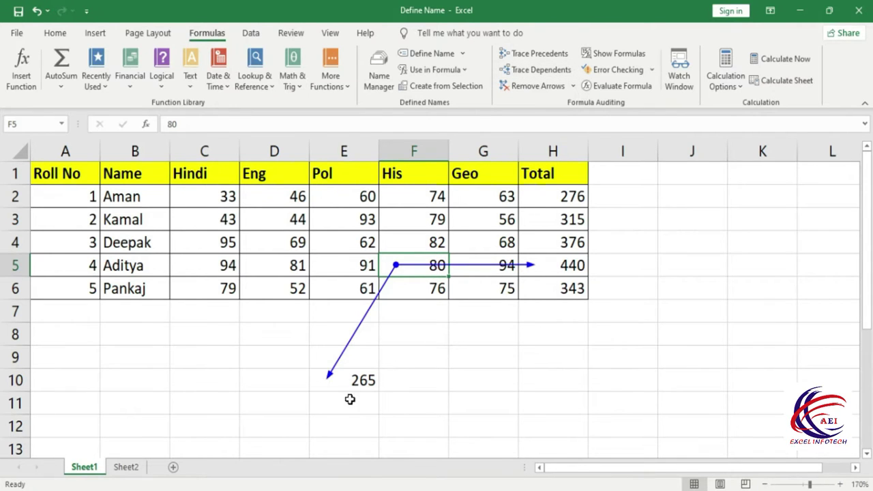
pyautogui.click(363, 382)
pyautogui.click(562, 260)
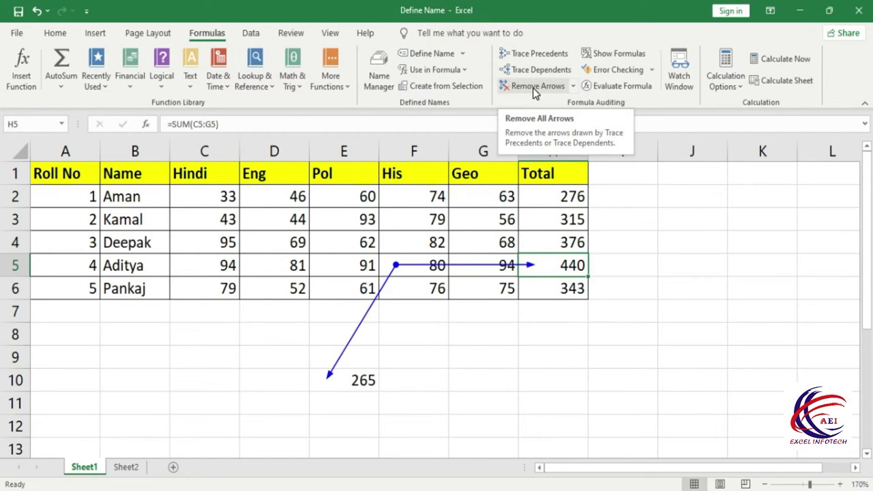
pyautogui.click(536, 87)
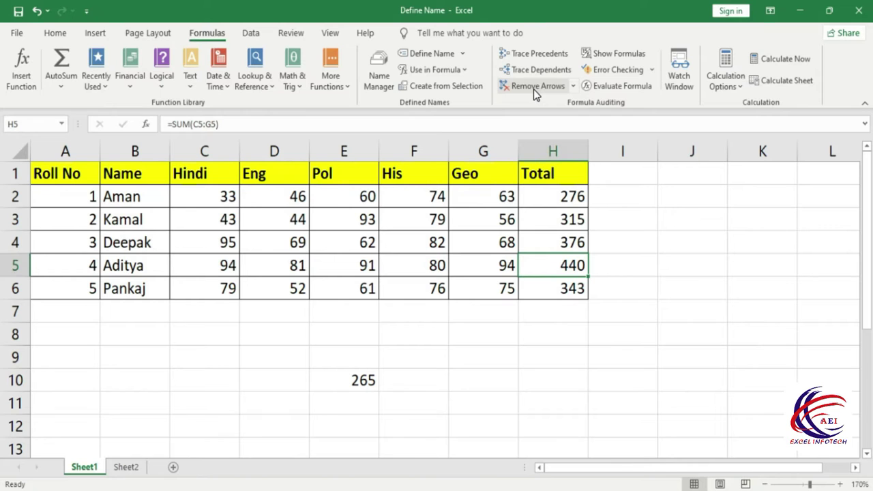
pyautogui.click(608, 53)
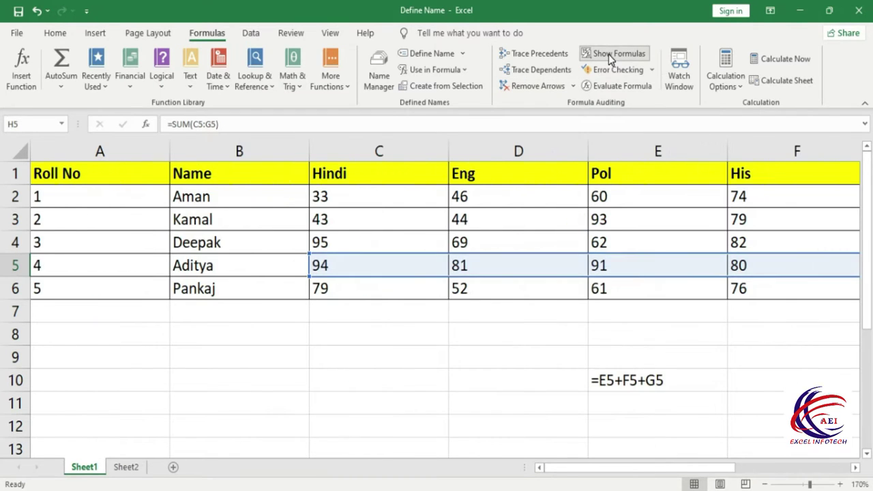
pyautogui.moveTo(560, 469); pyautogui.dragTo(682, 469)
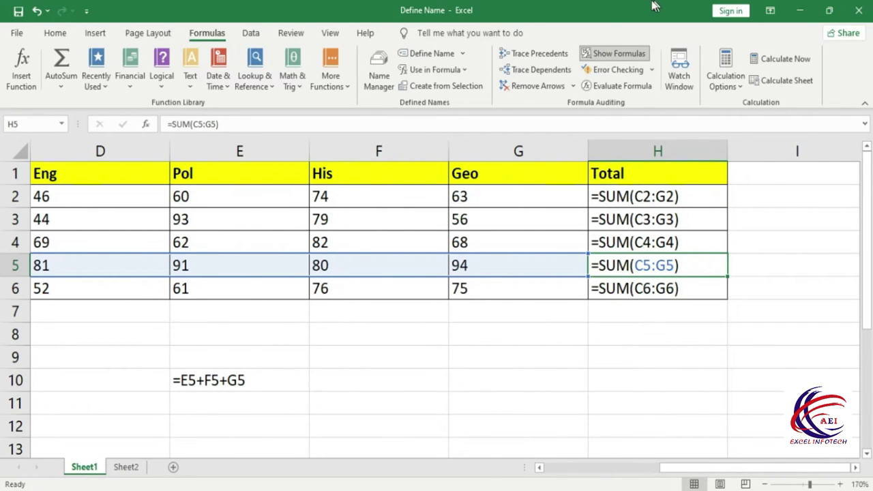
pyautogui.click(604, 56)
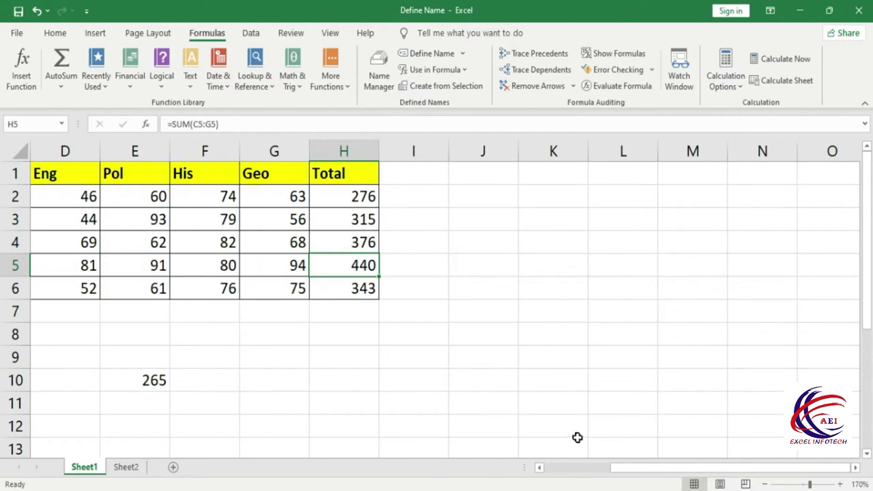
pyautogui.moveTo(646, 469); pyautogui.dragTo(558, 468)
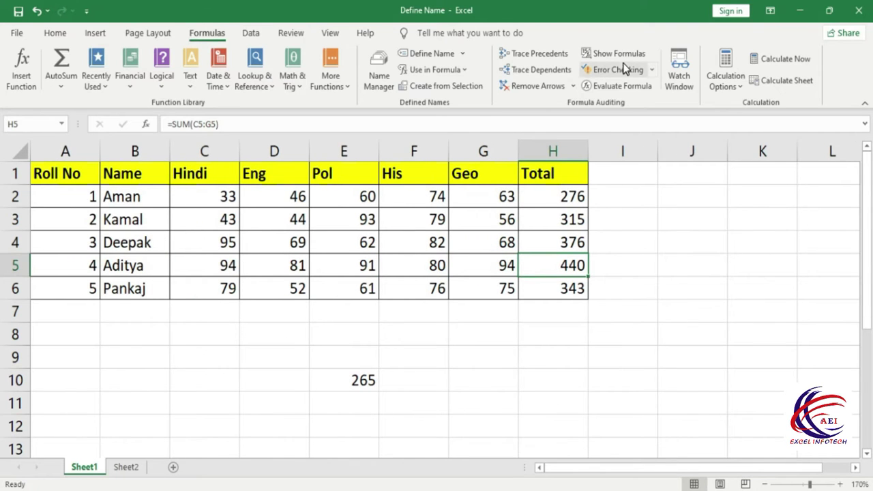
pyautogui.click(634, 205)
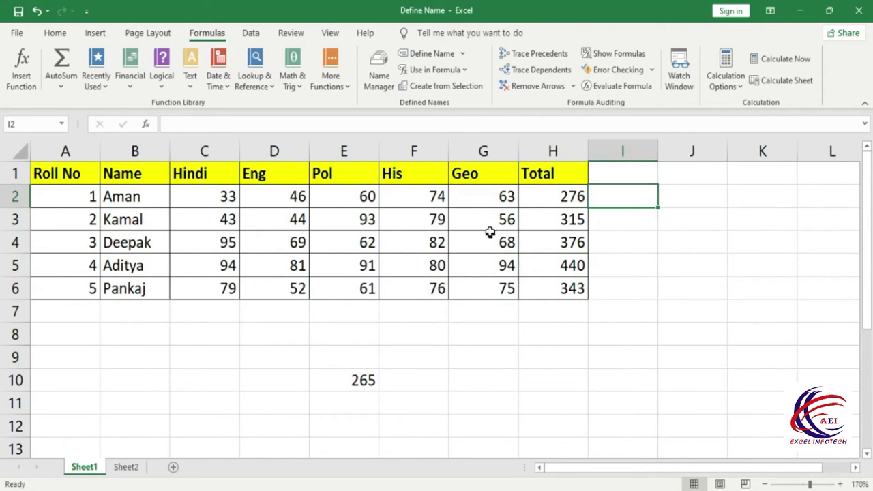
# - Change Aman's total in H2 to =SM(C2:G2), producing a #NAME? error
pyautogui.doubleClick(565, 196)
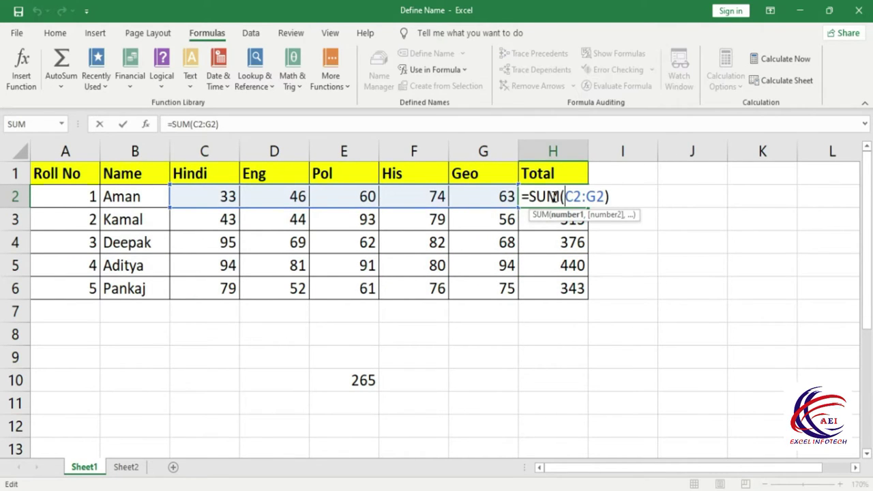
pyautogui.click(547, 197)
pyautogui.press('BackSpace')
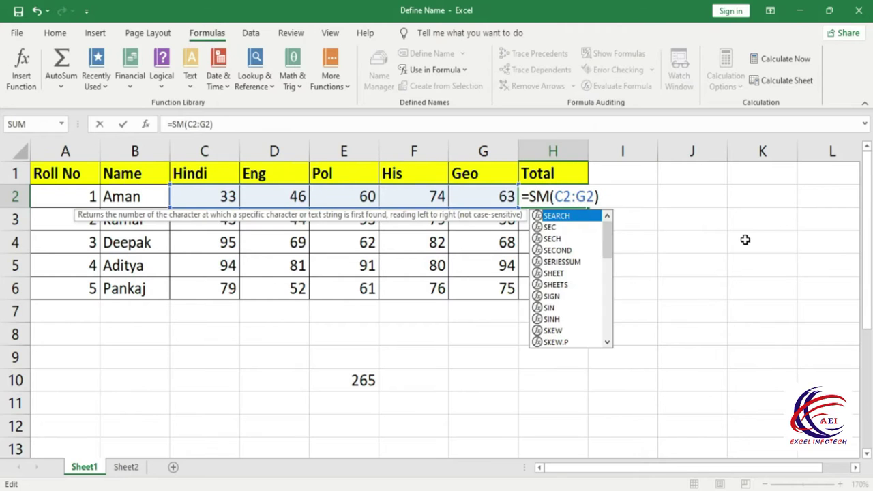
pyautogui.press('Return')
# - Change Aditya's total in H5 to =SU(C5:G5) so it also shows #NAME?
pyautogui.click(549, 261)
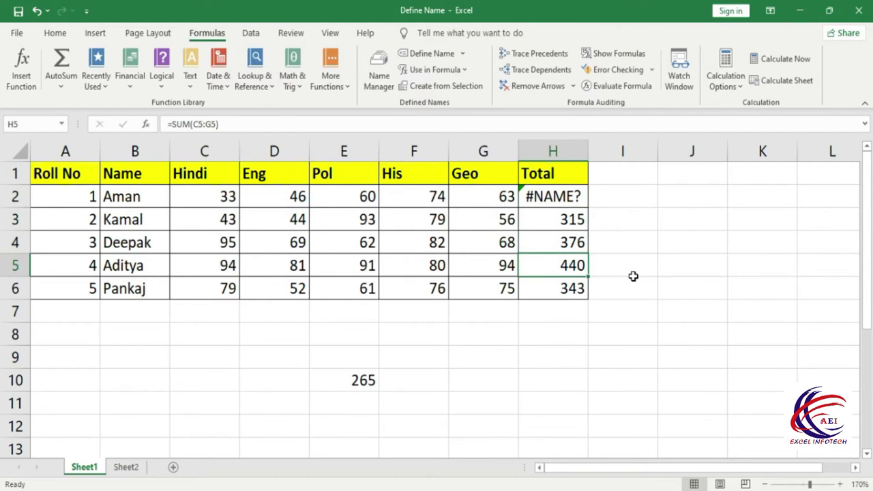
pyautogui.press('F2')
pyautogui.click(558, 266)
pyautogui.press('BackSpace')
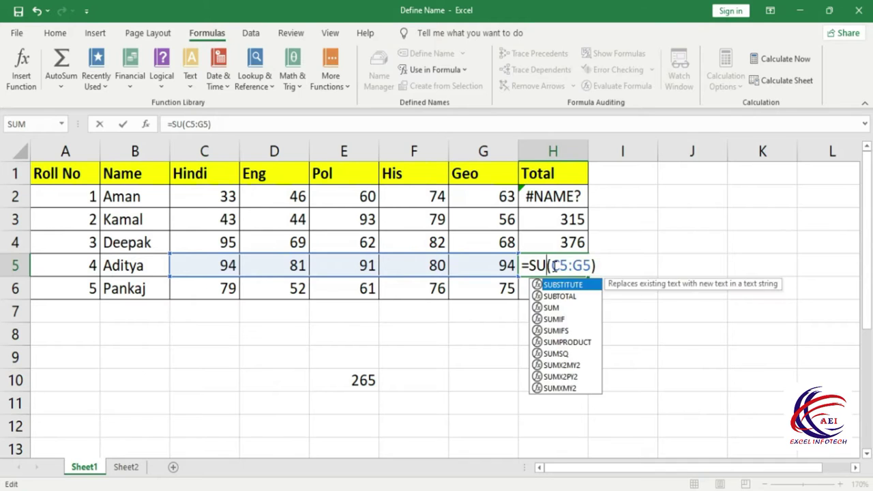
pyautogui.press('Return')
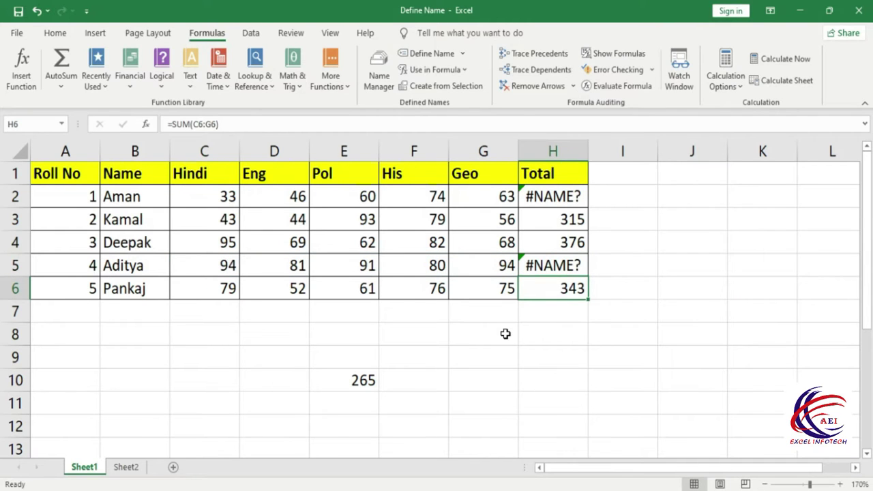
pyautogui.click(506, 334)
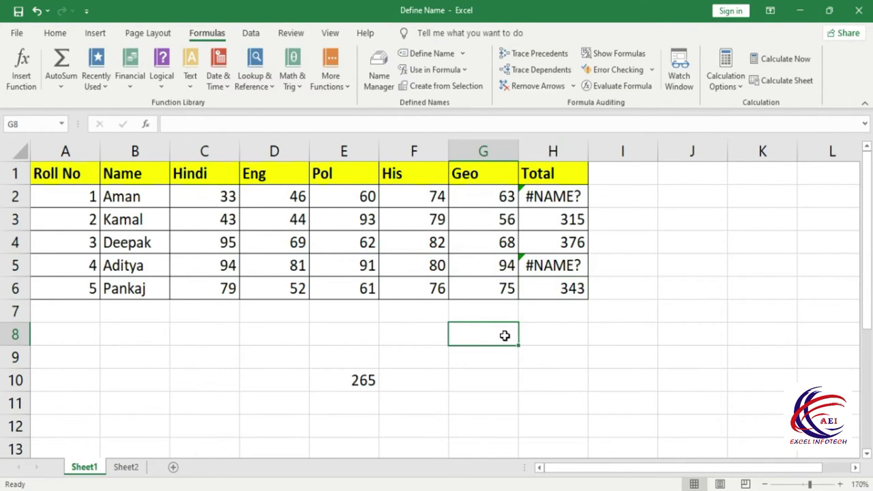
pyautogui.click(653, 71)
# - Run Error Checking on H2's =SM(C2:G2) and bring up its calculation steps
pyautogui.click(618, 88)
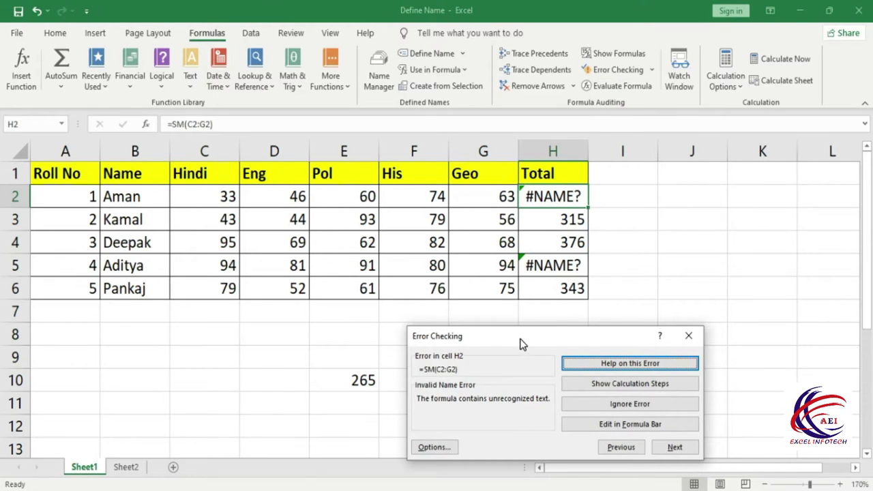
pyautogui.moveTo(522, 343); pyautogui.dragTo(537, 305)
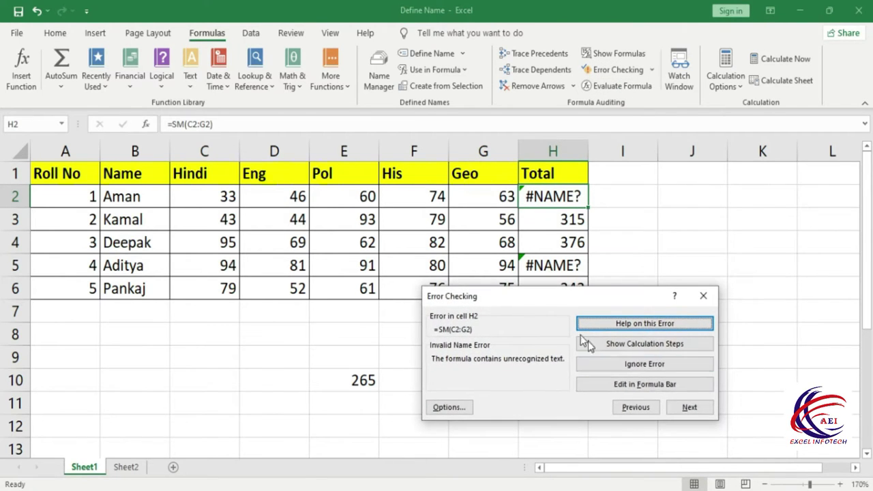
pyautogui.click(667, 343)
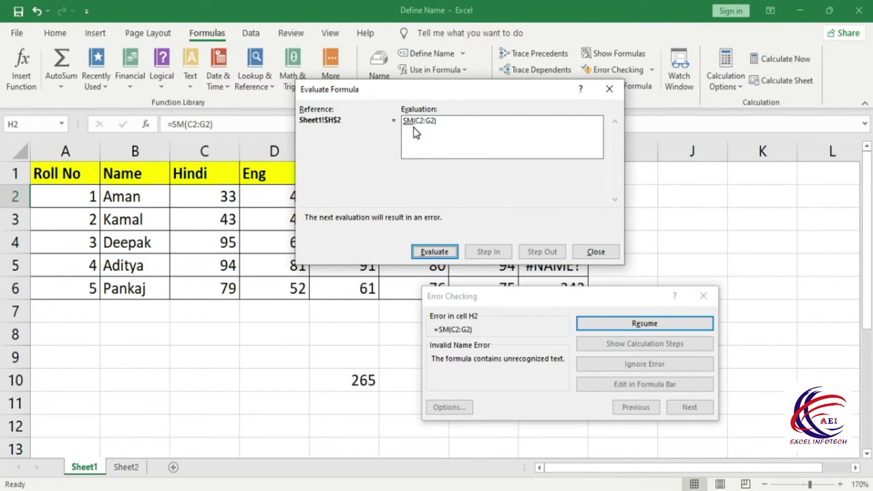
# - Evaluate SM in H2 to #NAME?, then close the error check leaving H2 unfixed
pyautogui.click(441, 252)
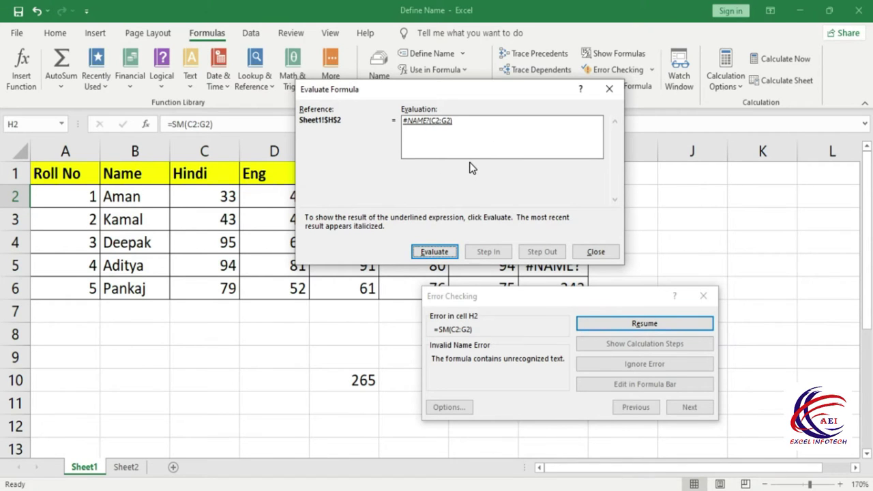
pyautogui.click(596, 251)
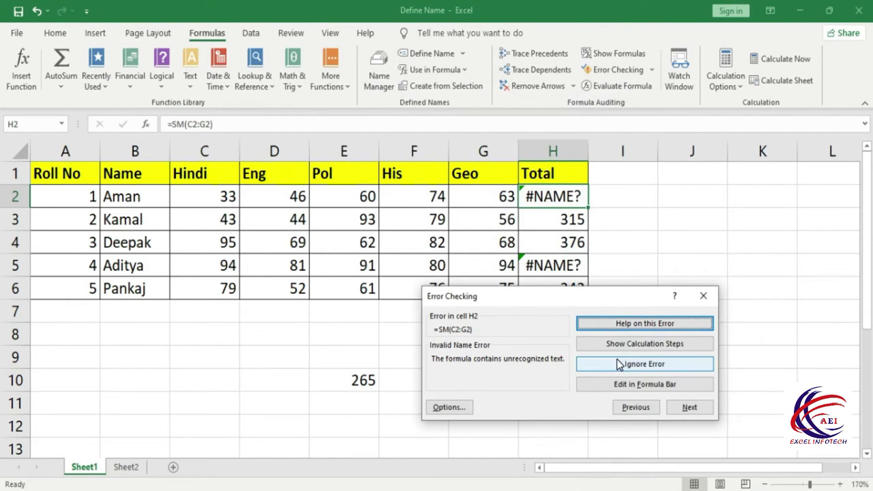
pyautogui.click(639, 387)
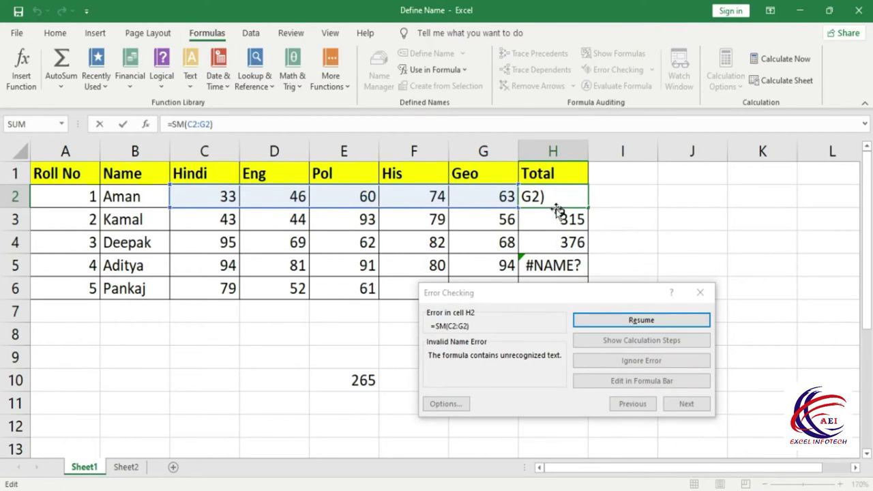
pyautogui.click(526, 196)
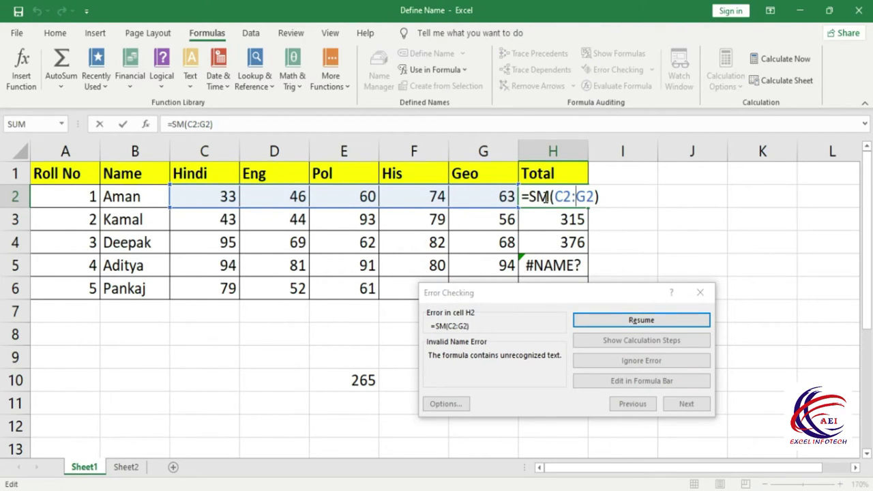
pyautogui.click(700, 292)
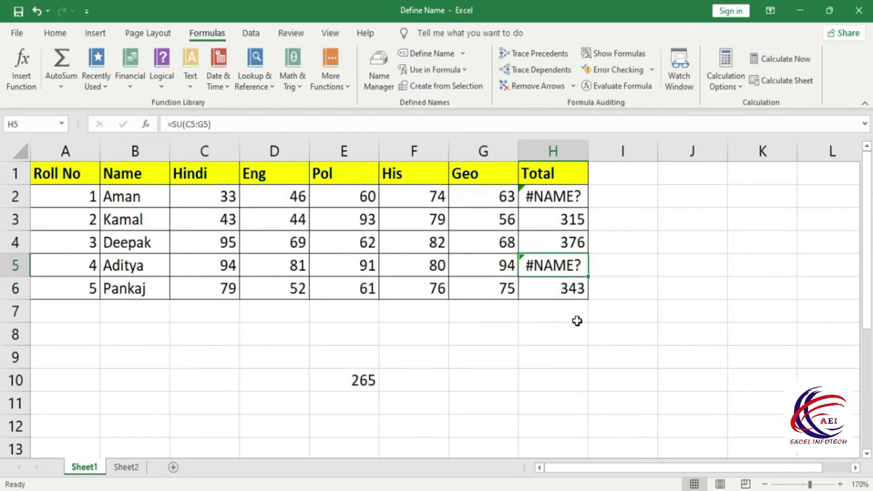
pyautogui.click(654, 69)
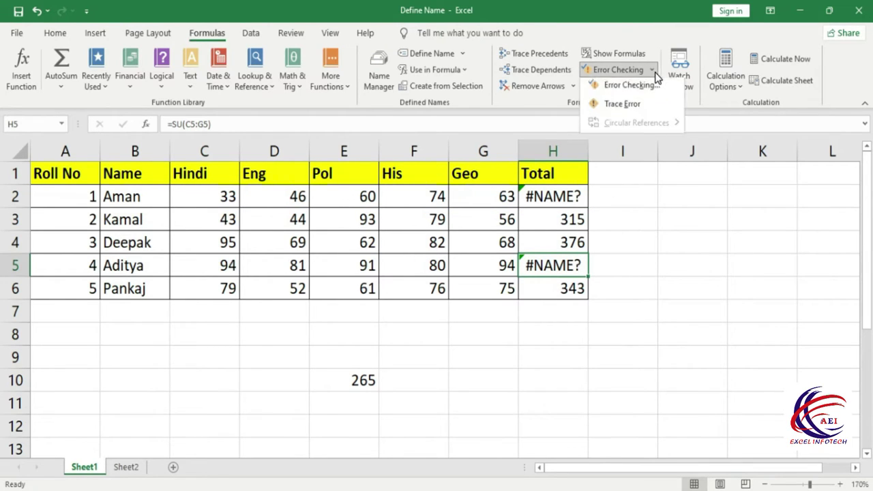
pyautogui.click(622, 107)
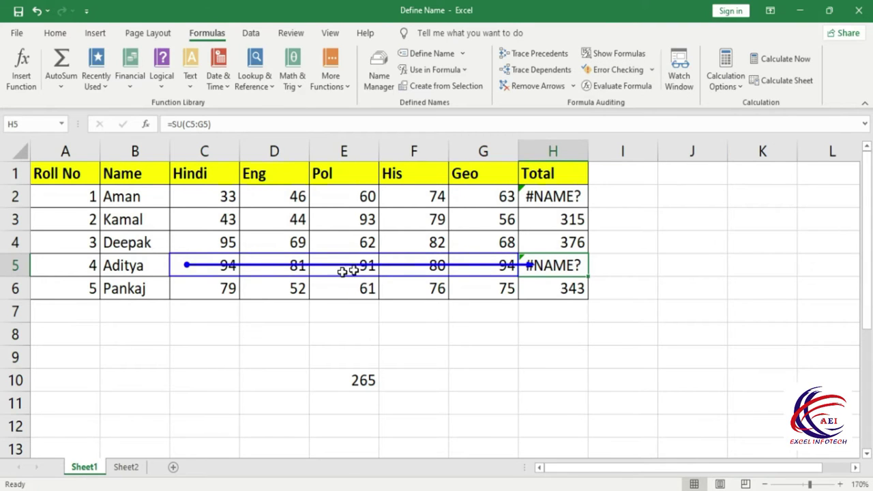
pyautogui.click(544, 196)
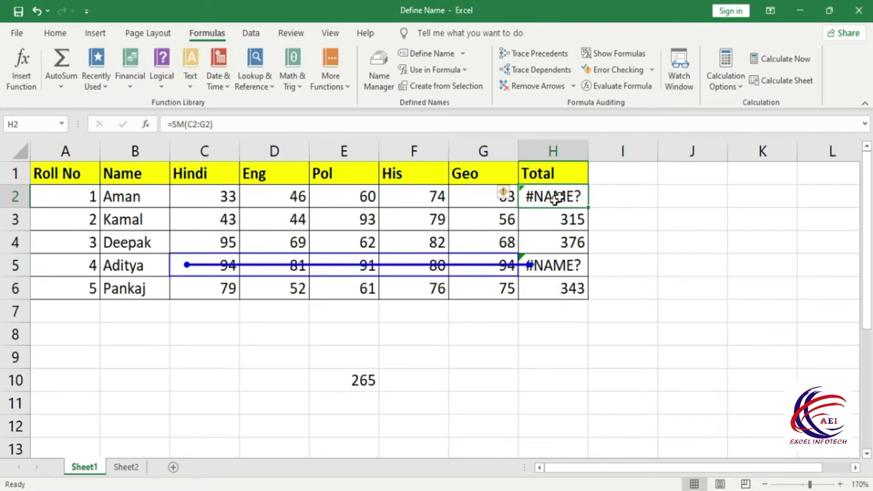
pyautogui.click(652, 70)
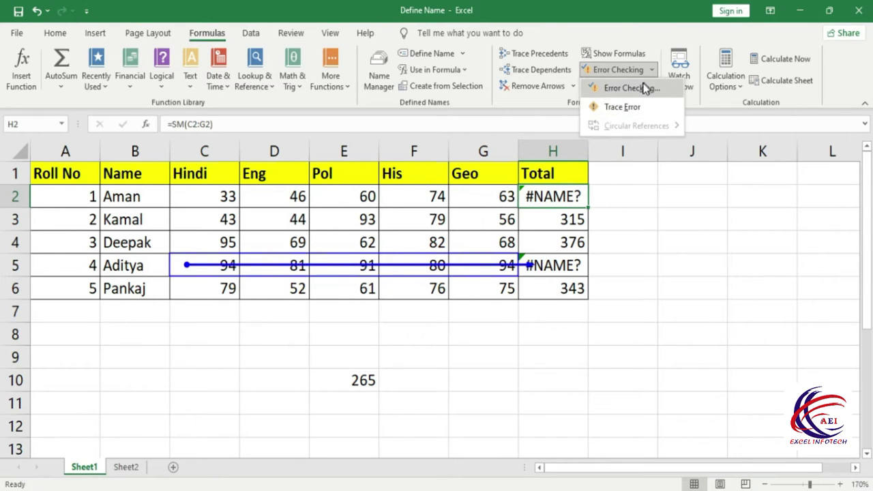
pyautogui.click(612, 105)
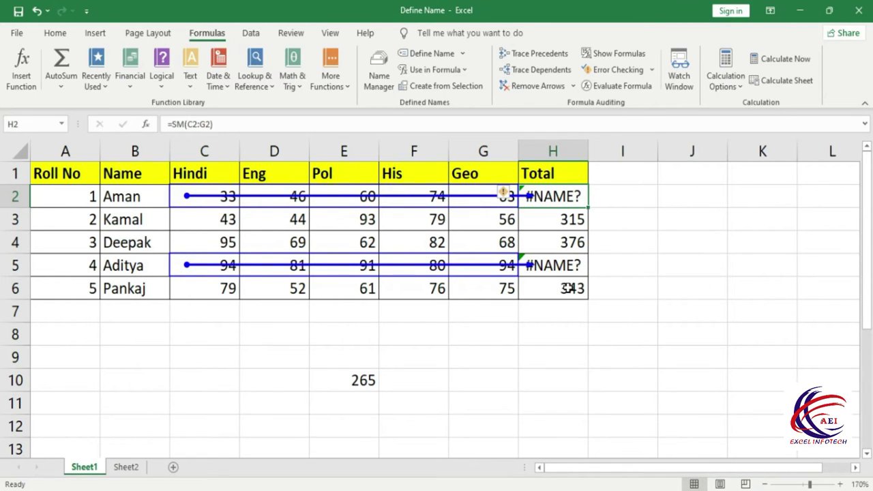
pyautogui.click(533, 87)
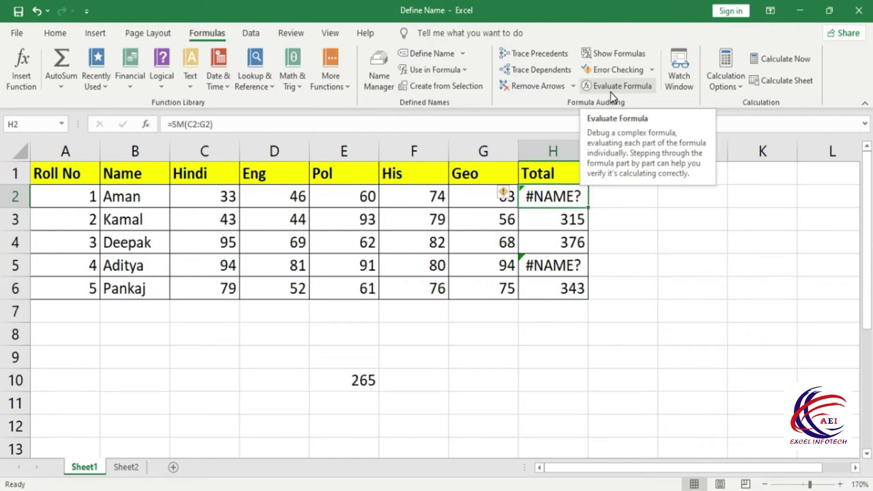
# - Evaluate E10's =E5+F5+G5 through 171+94 to 265, then restart the evaluation
pyautogui.click(551, 240)
pyautogui.click(342, 383)
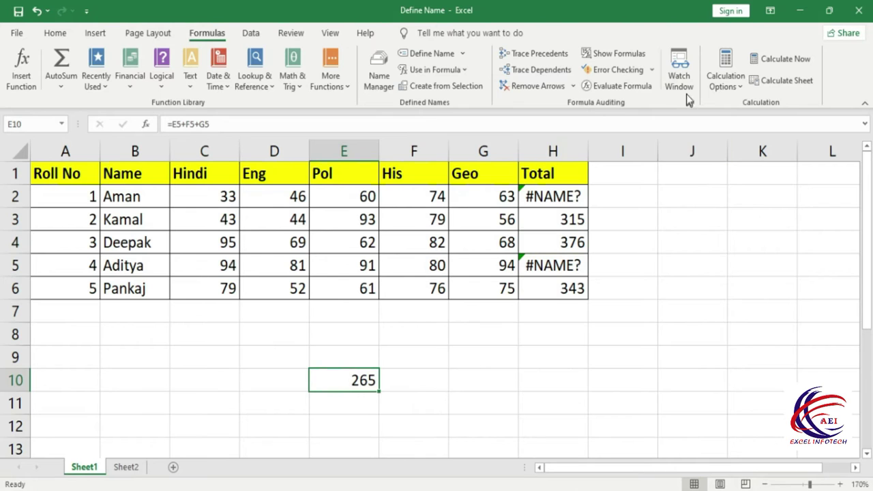
pyautogui.click(644, 86)
pyautogui.moveTo(468, 99)
pyautogui.mouseDown()
pyautogui.moveTo(401, 97)
pyautogui.moveTo(673, 185)
pyautogui.mouseUp()
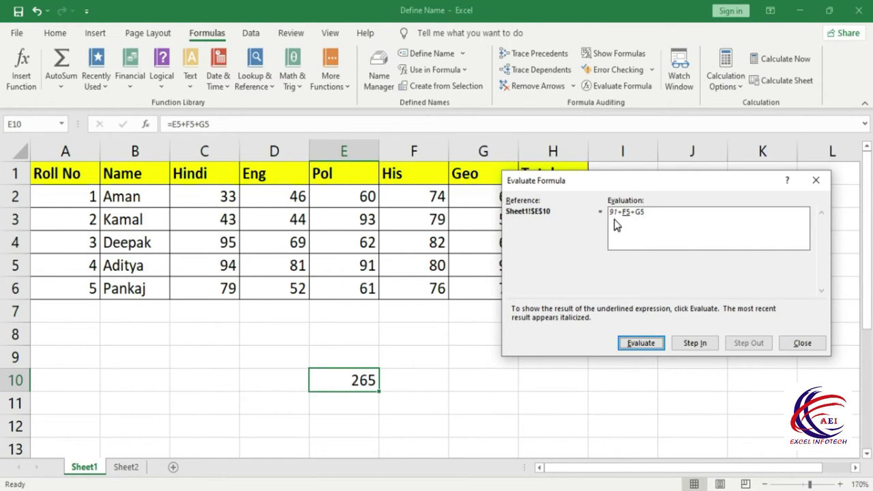
pyautogui.click(644, 344)
pyautogui.click(645, 344)
pyautogui.click(647, 343)
pyautogui.click(645, 343)
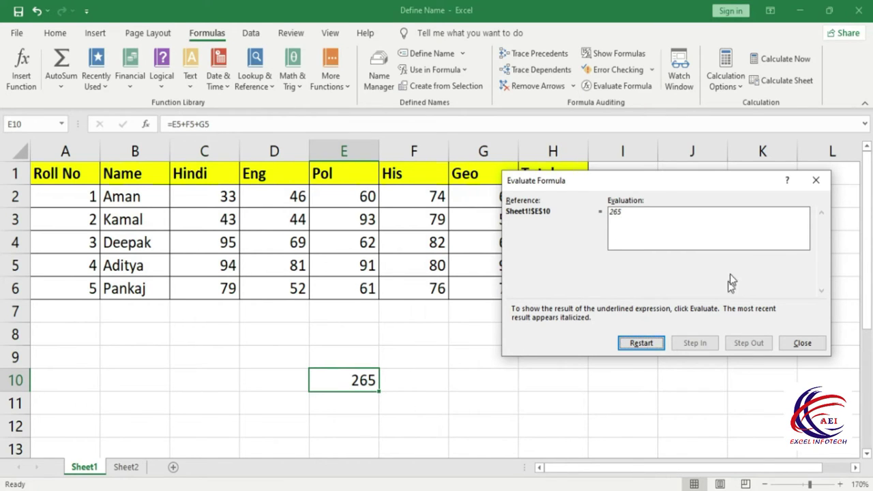
pyautogui.click(643, 344)
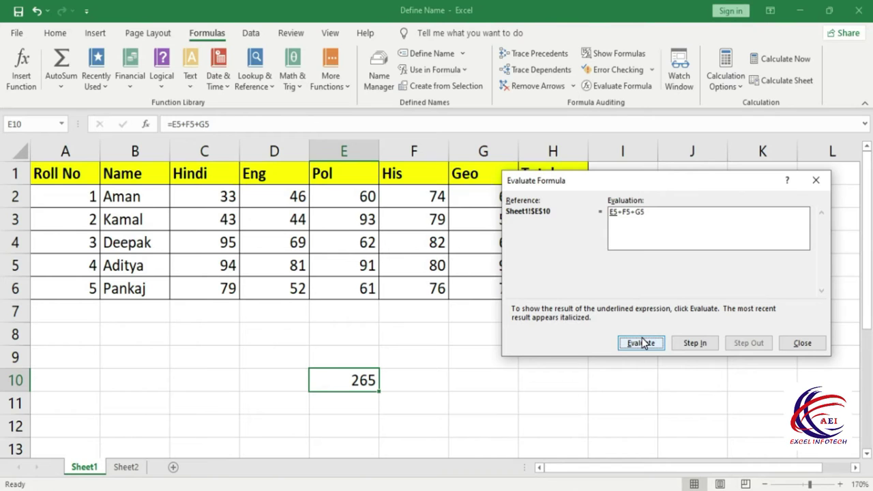
# - Step E10's evaluation through E5=91, F5=80, 171 and G5=94 to the final 265
pyautogui.moveTo(617, 186); pyautogui.dragTo(578, 314)
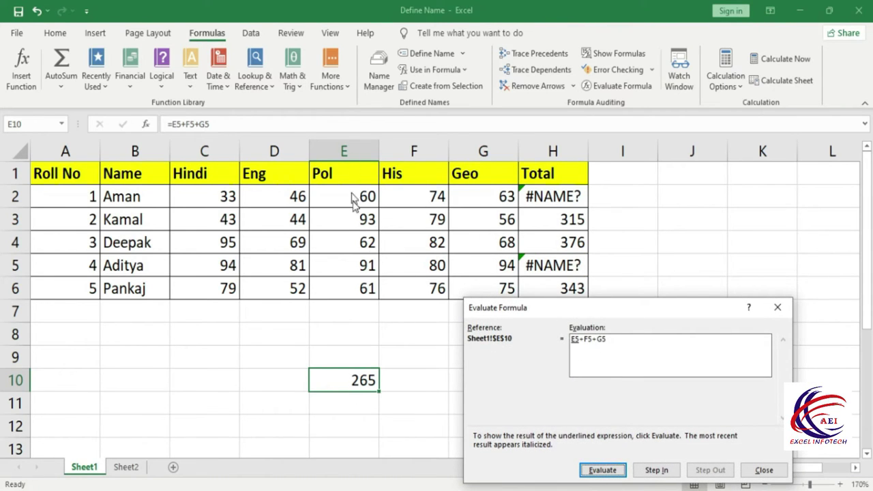
pyautogui.click(593, 472)
pyautogui.click(599, 469)
pyautogui.click(604, 471)
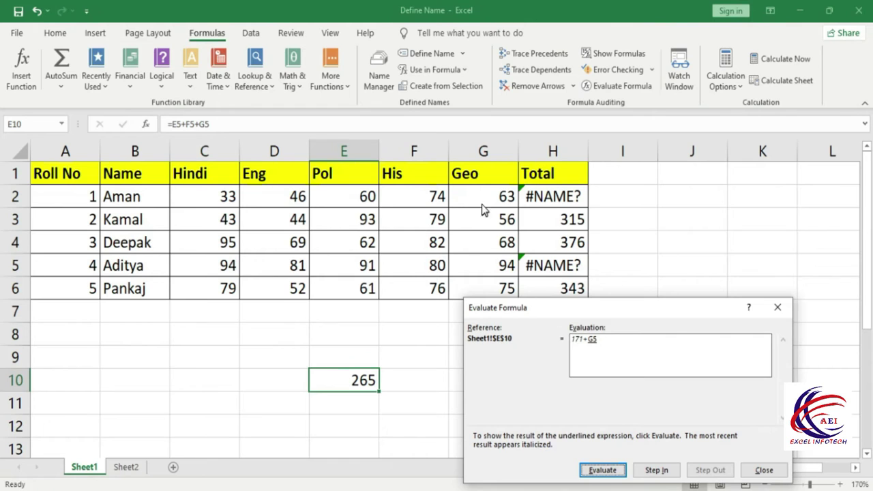
pyautogui.click(600, 471)
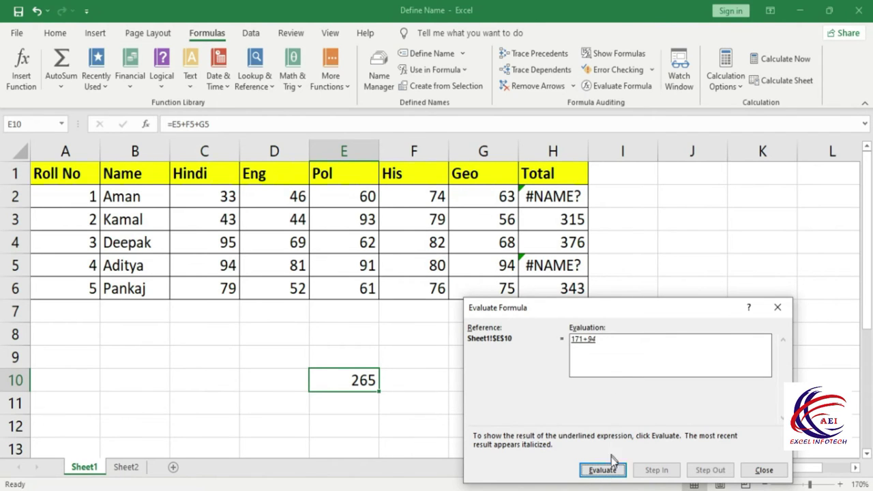
pyautogui.click(603, 471)
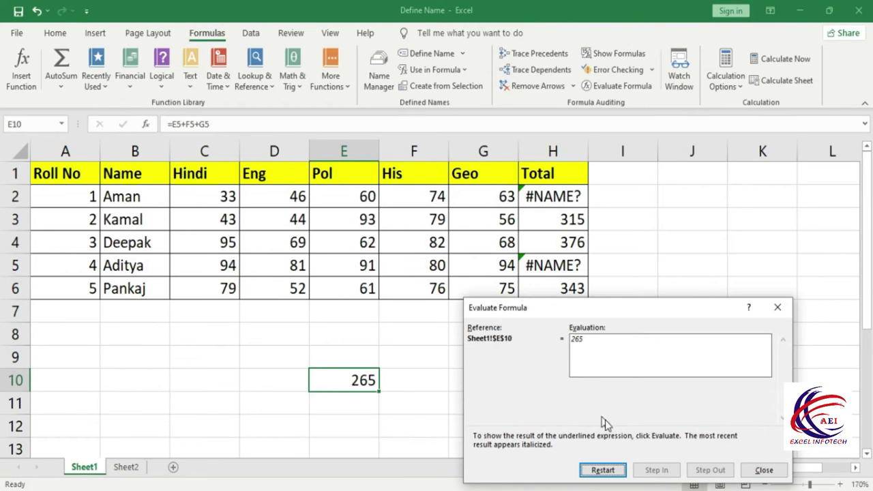
pyautogui.moveTo(647, 306); pyautogui.dragTo(667, 204)
# - Restart E10's evaluation, step into E5 to see 91, step back out and close
pyautogui.click(624, 367)
pyautogui.click(671, 370)
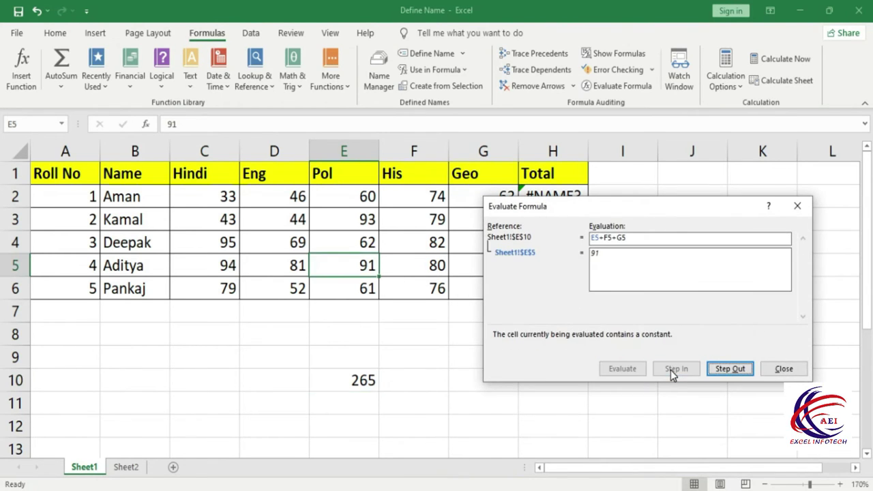
pyautogui.click(730, 368)
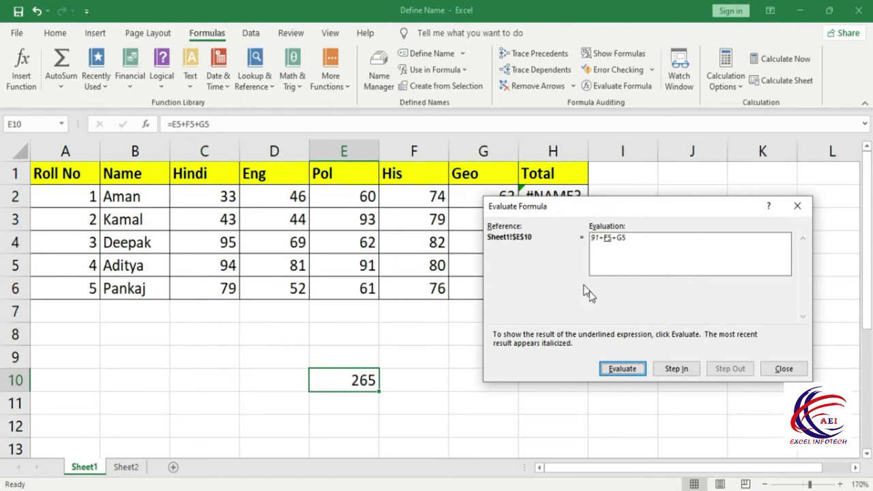
pyautogui.click(778, 367)
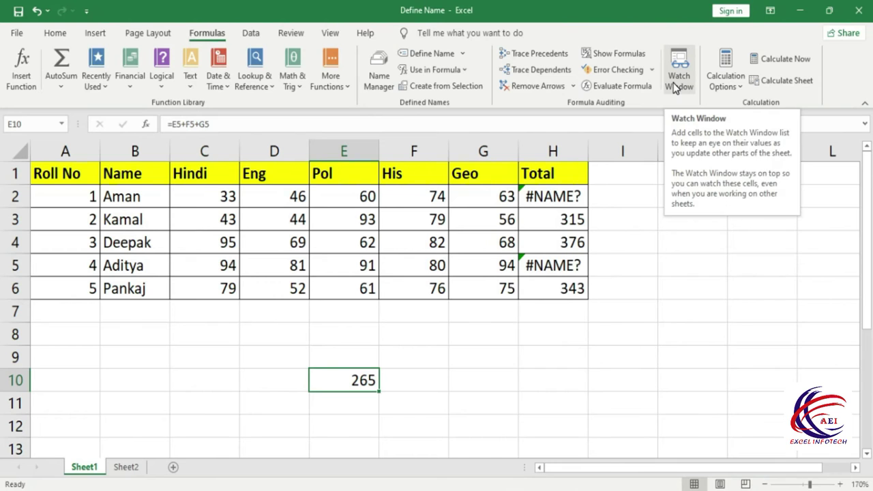
# - Add watches for every cell of the A1:H6 marks table in the Watch Window
pyautogui.moveTo(60, 172)
pyautogui.mouseDown()
pyautogui.moveTo(341, 256)
pyautogui.moveTo(554, 288)
pyautogui.mouseUp()
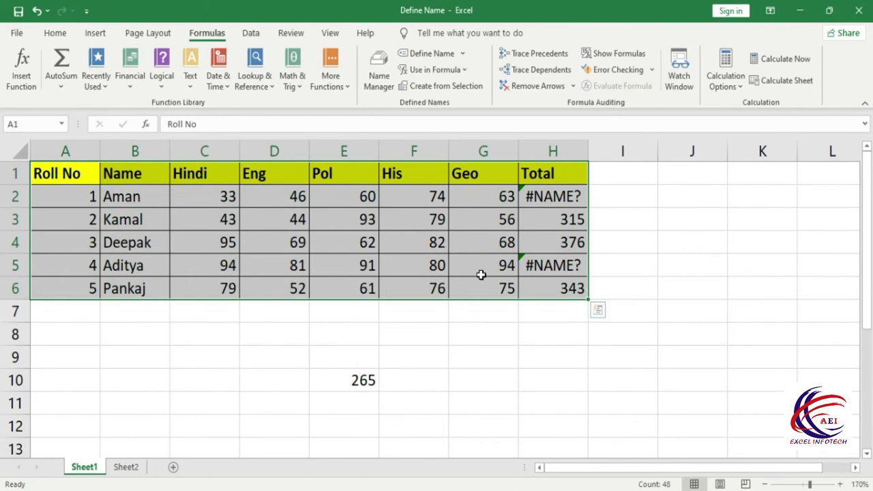
pyautogui.click(685, 80)
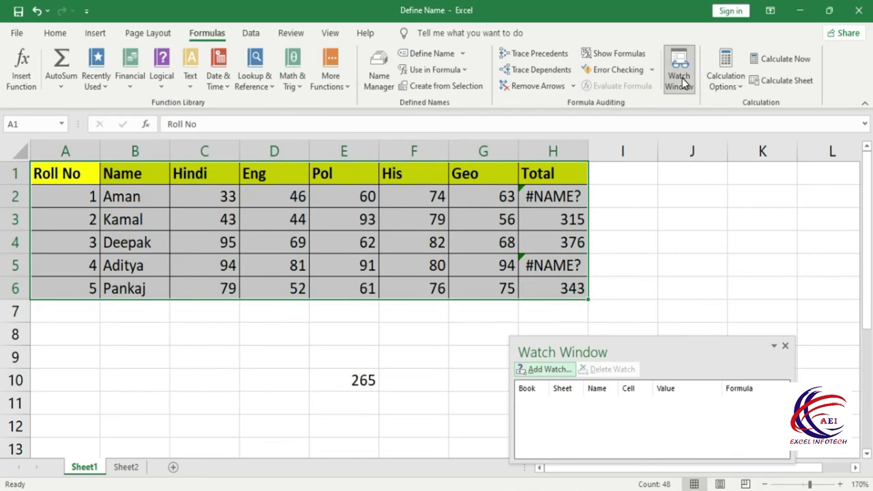
pyautogui.moveTo(611, 349); pyautogui.dragTo(597, 213)
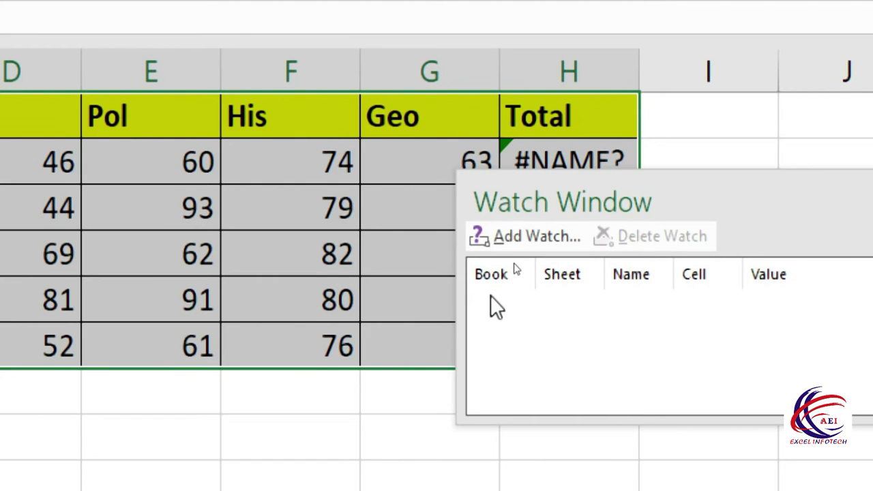
pyautogui.click(538, 243)
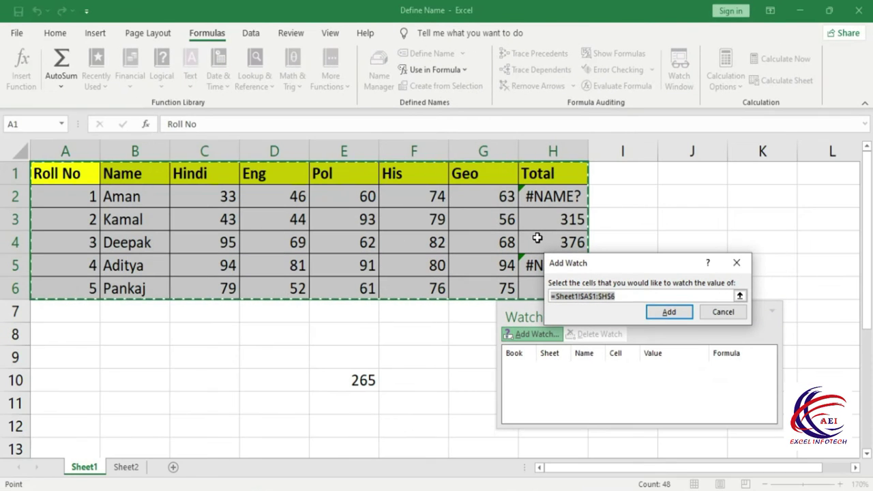
pyautogui.click(669, 317)
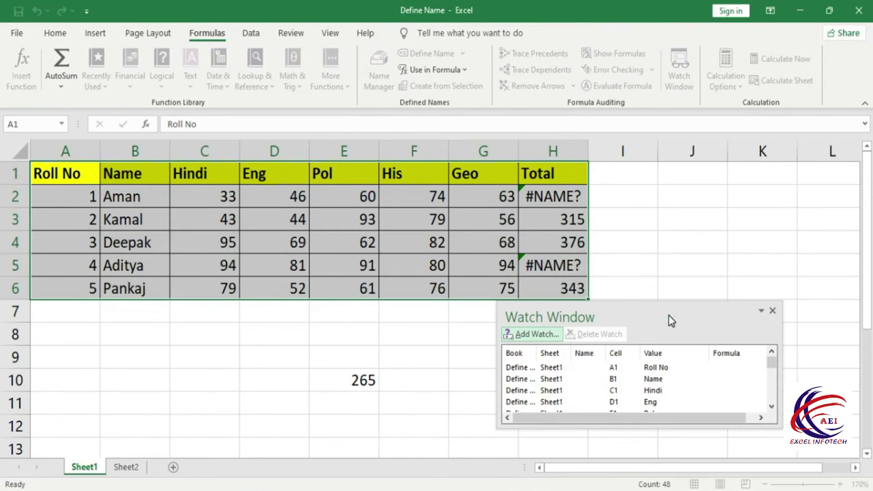
pyautogui.moveTo(669, 308); pyautogui.dragTo(515, 124)
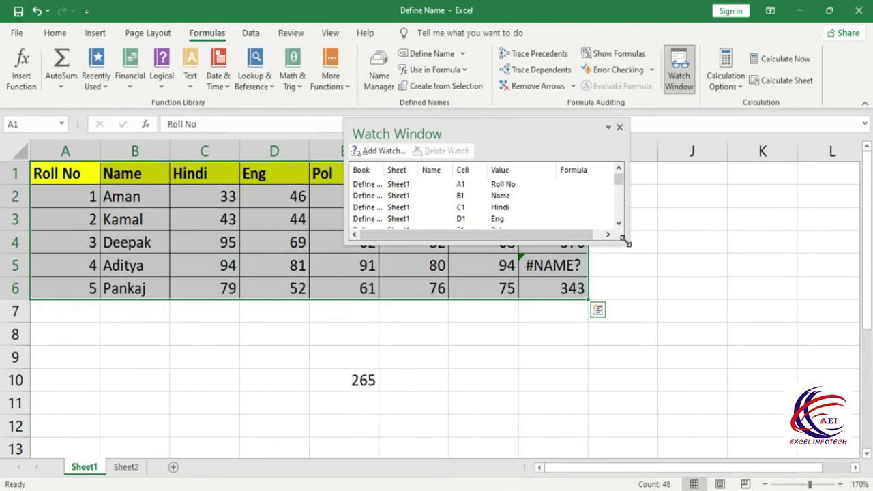
# - Enlarge the Watch Window and select the H2 entry showing #NAME?
pyautogui.moveTo(629, 246); pyautogui.dragTo(743, 417)
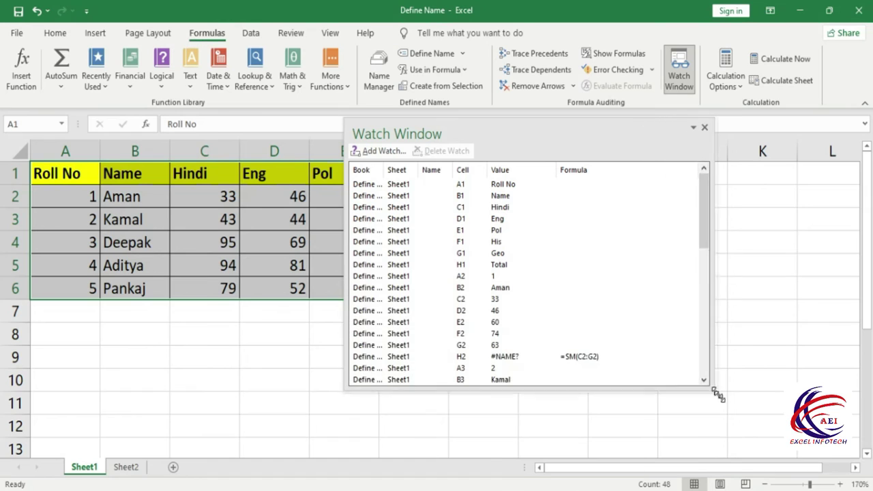
pyautogui.click(502, 359)
pyautogui.click(491, 379)
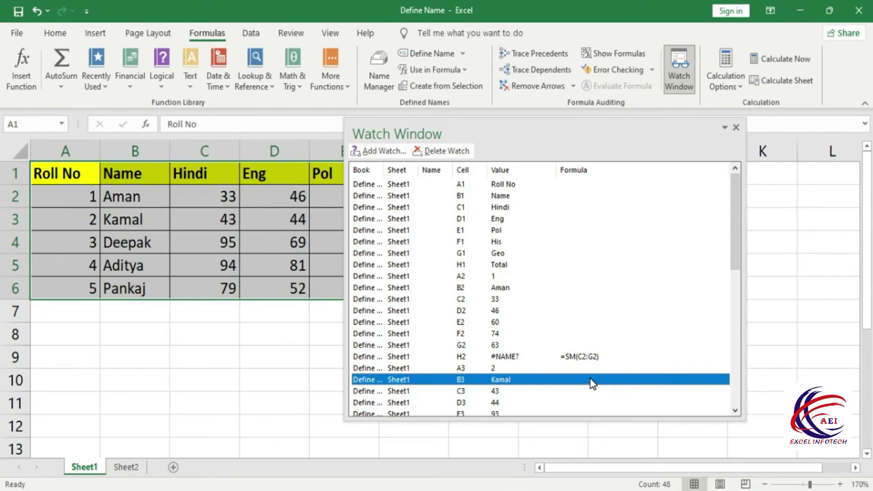
pyautogui.click(455, 357)
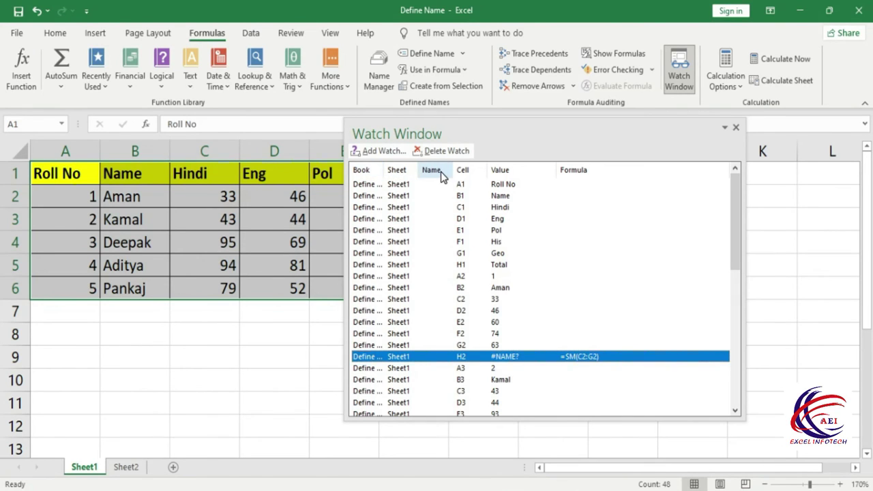
# - Sort the watch list by Cell and Value, leaving it ordered A1–A6, B1–B6 onward
pyautogui.click(472, 174)
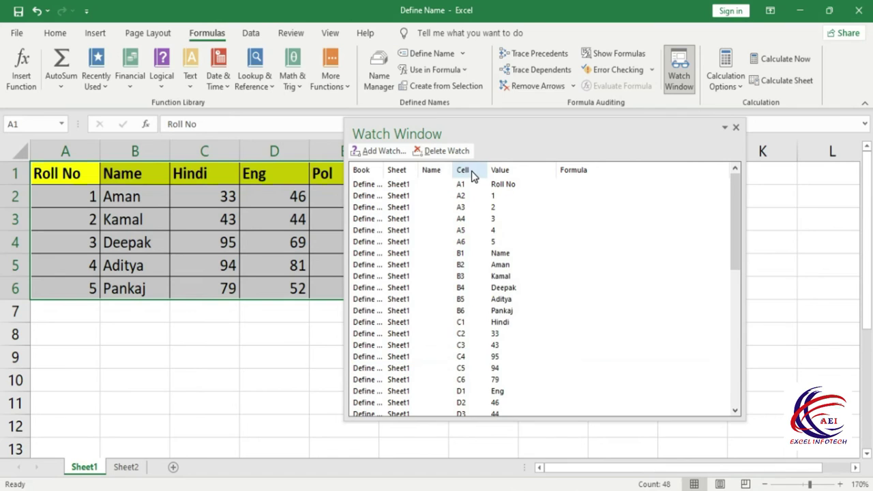
pyautogui.click(508, 175)
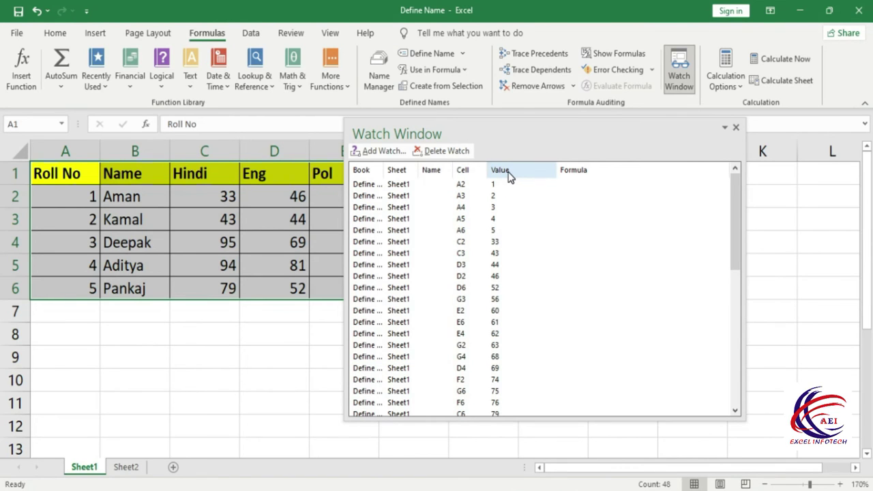
pyautogui.click(459, 171)
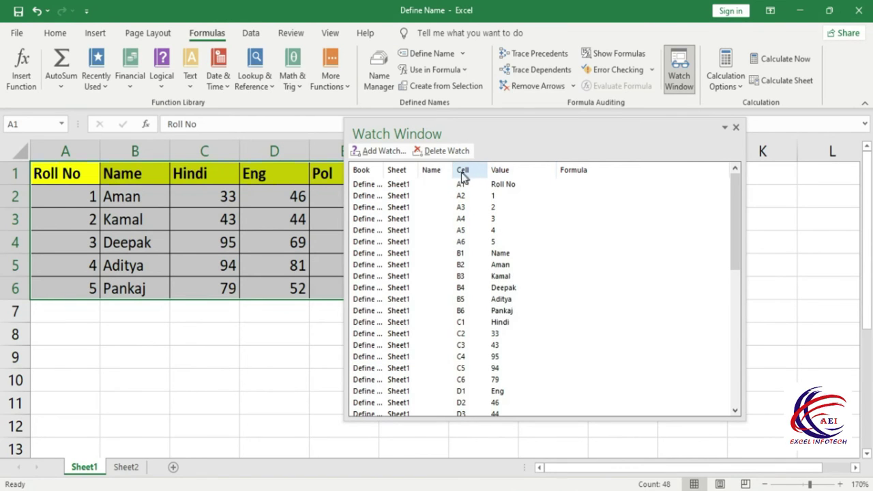
pyautogui.click(498, 174)
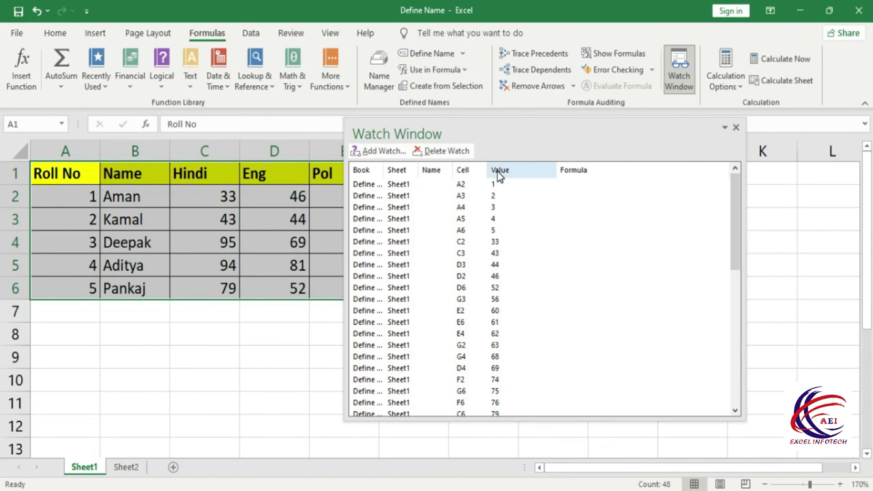
# - Close the watch window and review the calculation mode options without changing them
pyautogui.click(736, 127)
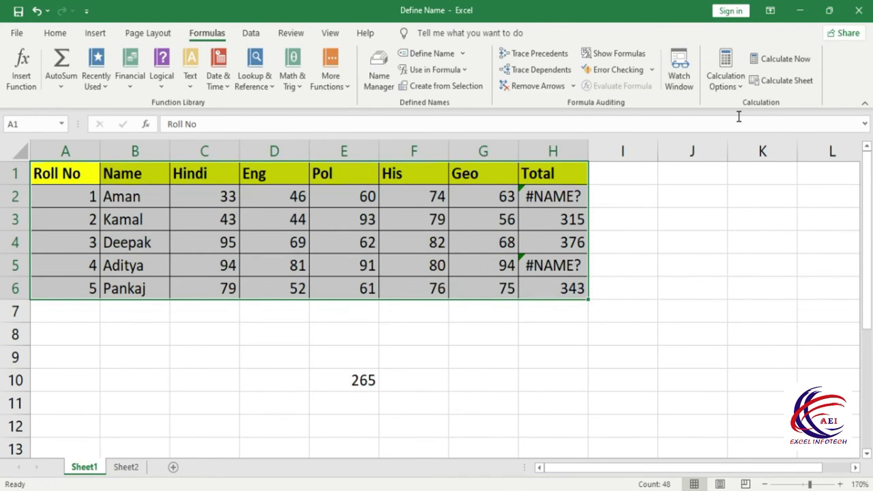
pyautogui.click(689, 311)
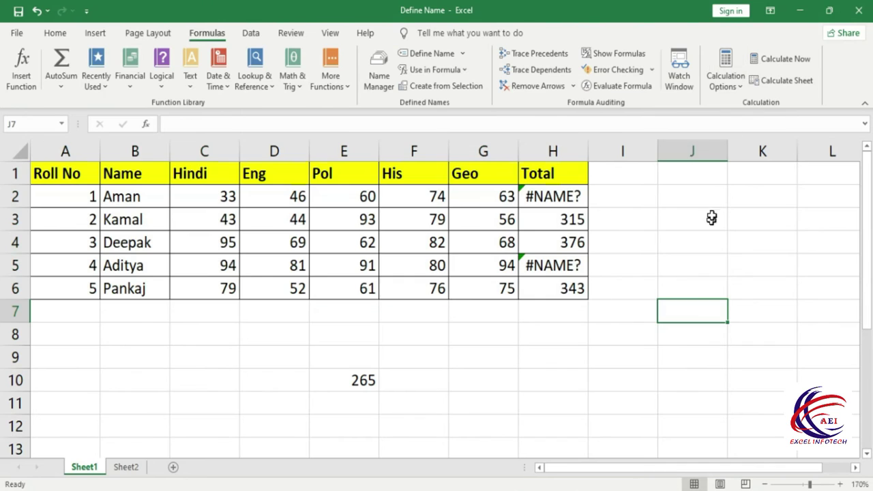
pyautogui.click(730, 80)
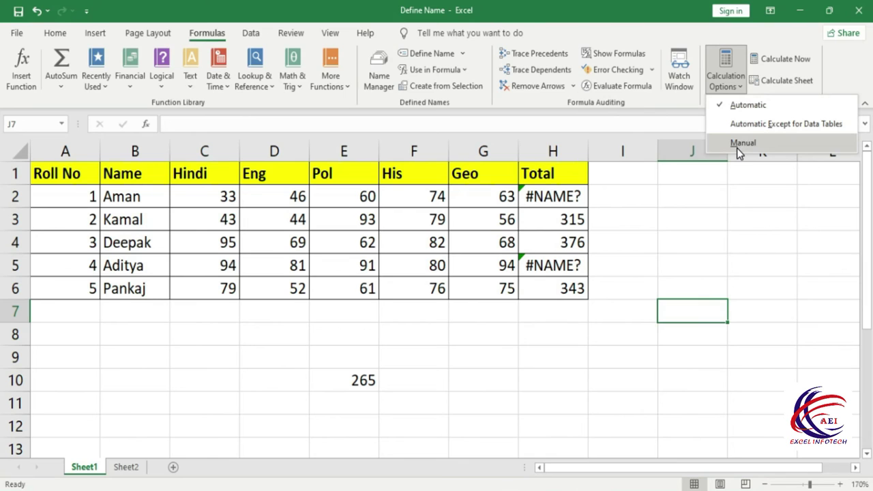
pyautogui.click(676, 267)
# - Clear H2:H6, AutoSum =SUM(C2:G2) into H2, and fill it down to H6
pyautogui.moveTo(552, 196)
pyautogui.mouseDown()
pyautogui.moveTo(553, 272)
pyautogui.moveTo(561, 291)
pyautogui.mouseUp()
pyautogui.moveTo(553, 197); pyautogui.dragTo(555, 293)
pyautogui.press('Delete')
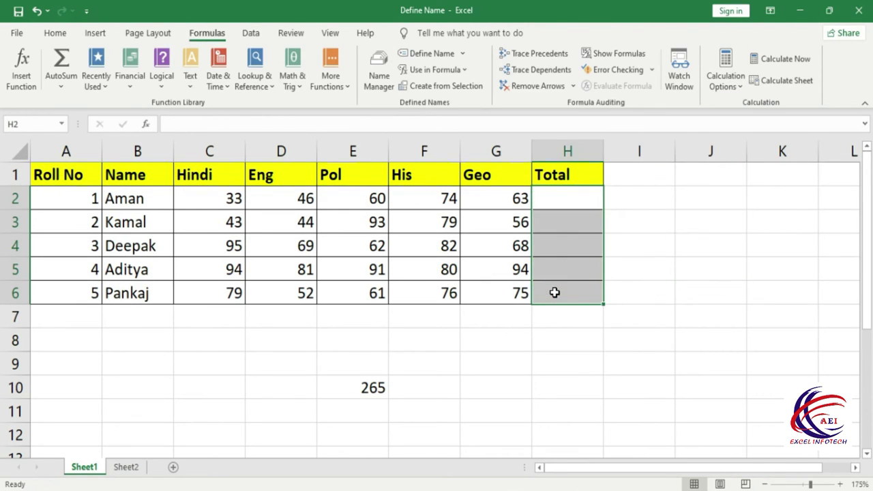
pyautogui.hotkey('alt', '=')
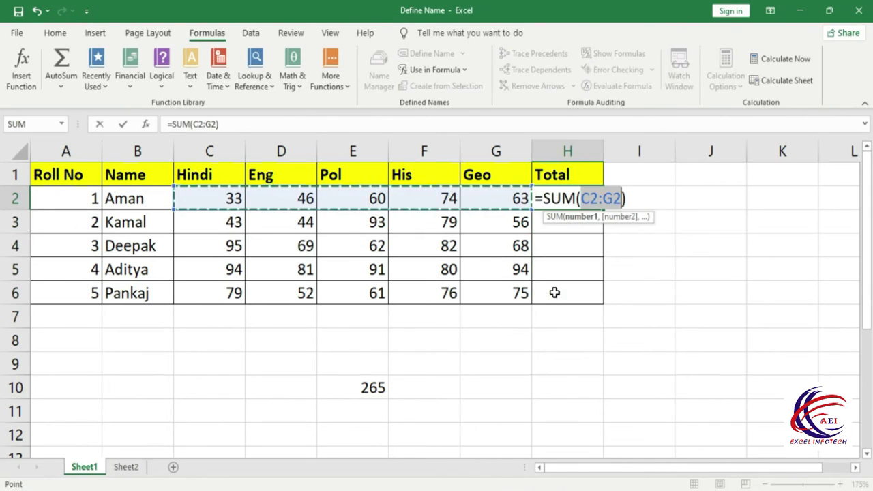
pyautogui.press('Return')
pyautogui.moveTo(554, 197); pyautogui.dragTo(555, 293)
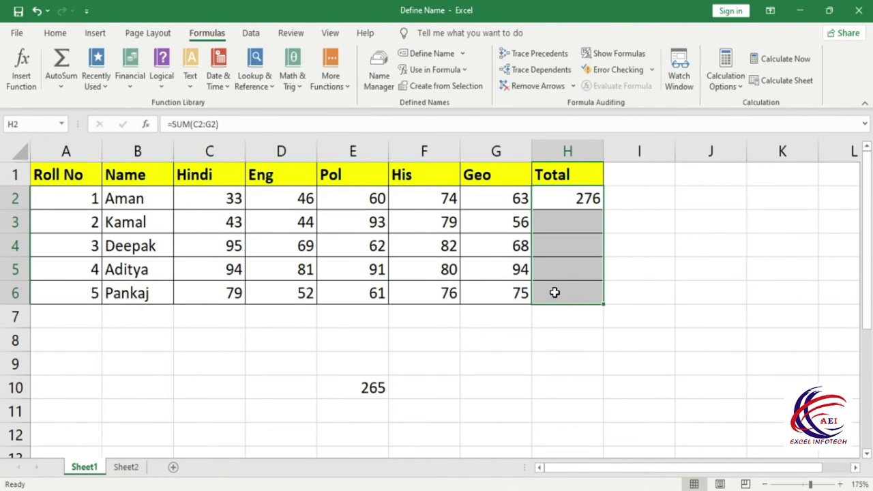
pyautogui.hotkey('ctrl', 'd')
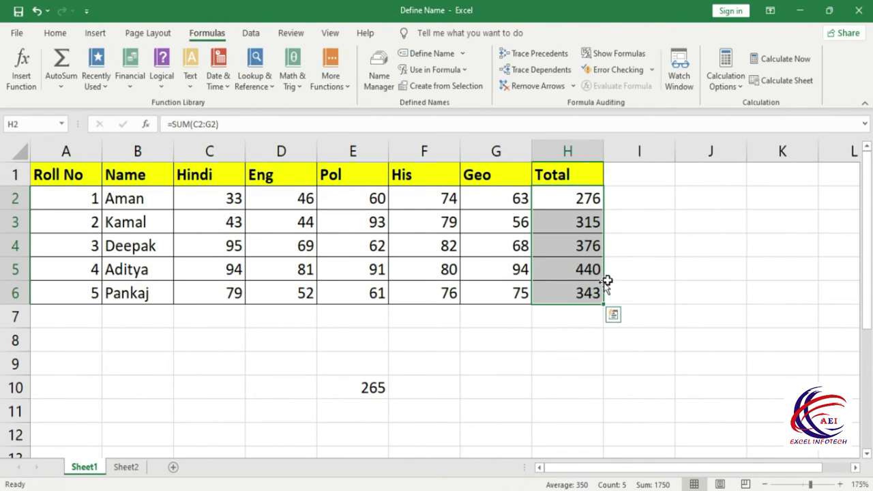
# - Change Aman's Geo mark in G2 to 60 and confirm H2 recalculates to 273
pyautogui.click(736, 85)
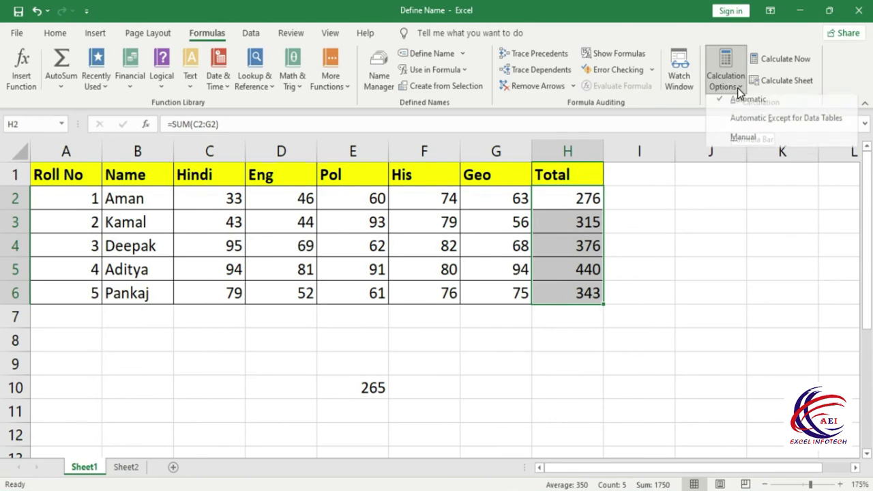
pyautogui.click(693, 265)
pyautogui.click(486, 201)
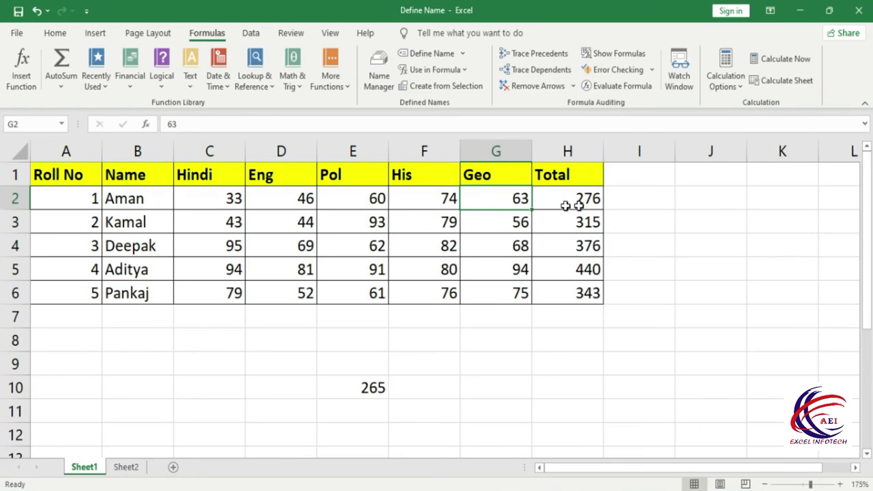
pyautogui.write('60')
pyautogui.press('Return')
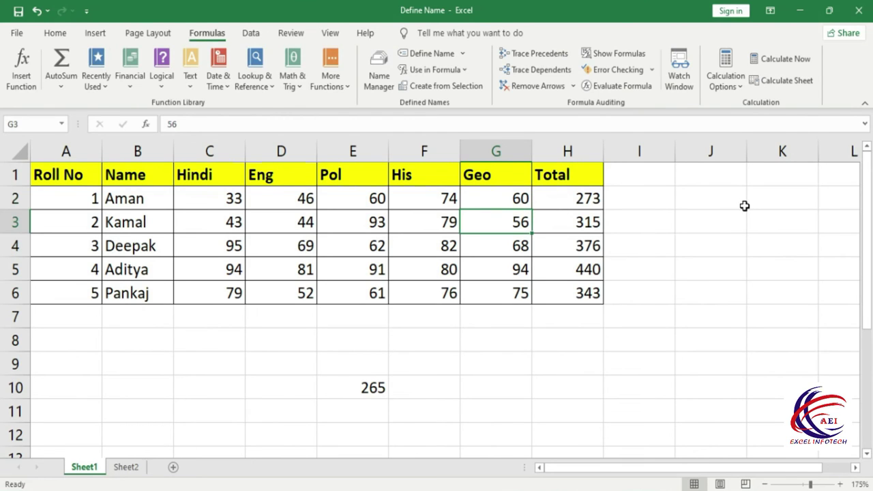
pyautogui.click(576, 204)
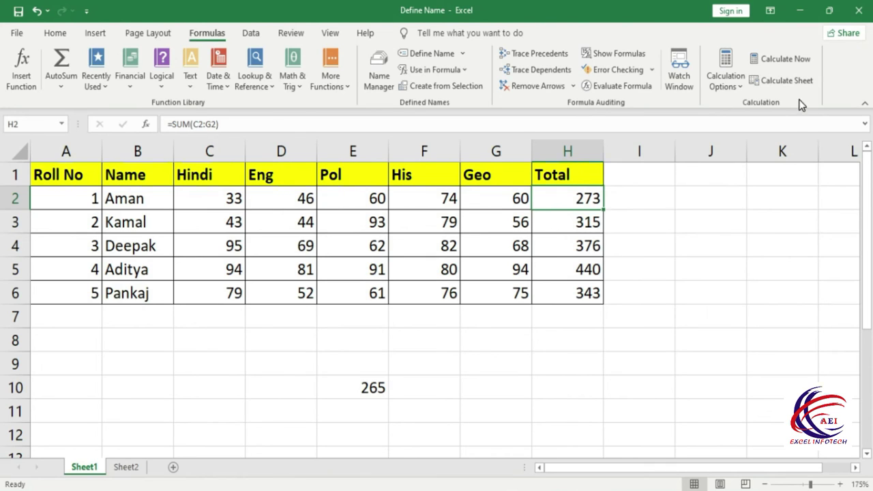
# - Switch calculation to Manual, set Aman's Geo mark to 55, and confirm H2 stays unchanged
pyautogui.click(726, 81)
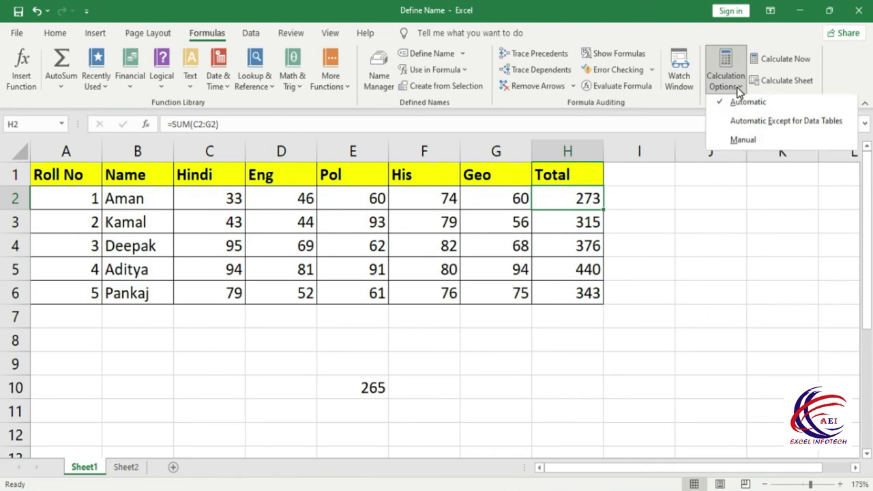
pyautogui.click(744, 143)
pyautogui.click(502, 197)
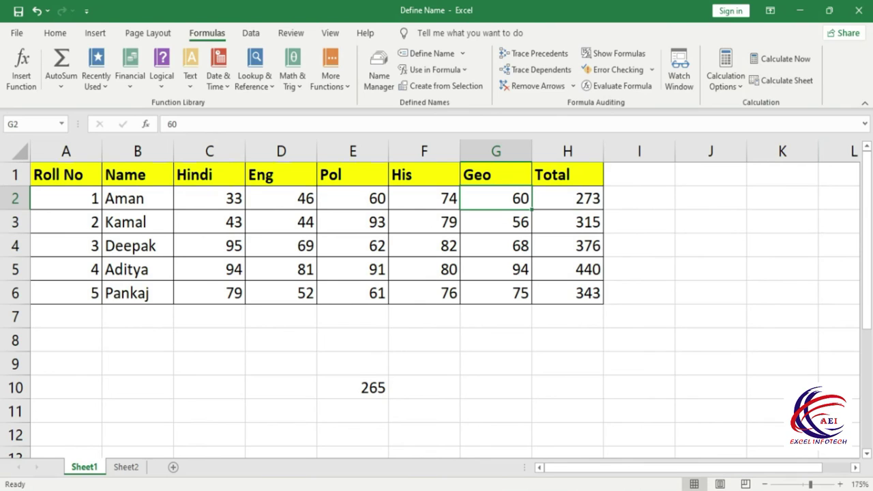
pyautogui.write('55')
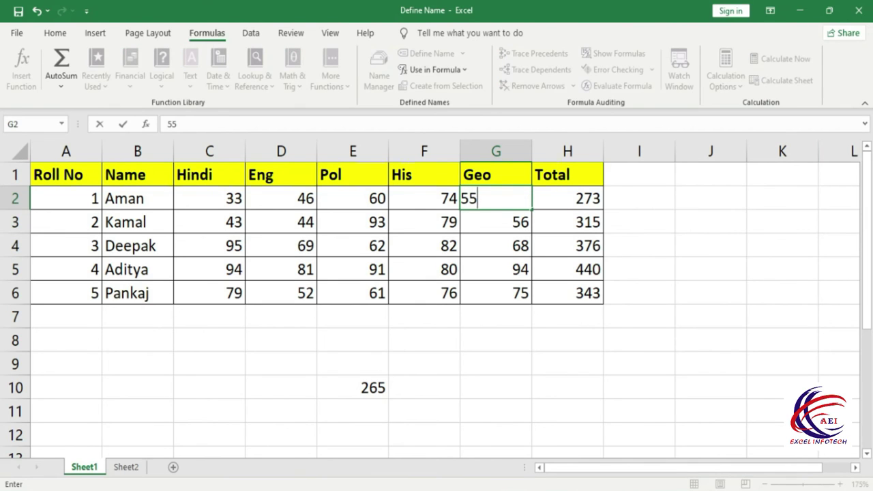
pyautogui.press('Return')
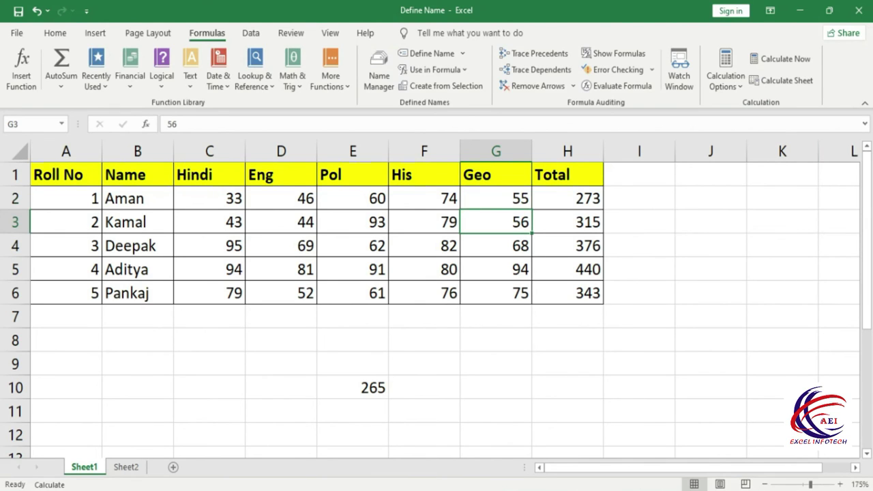
pyautogui.click(589, 206)
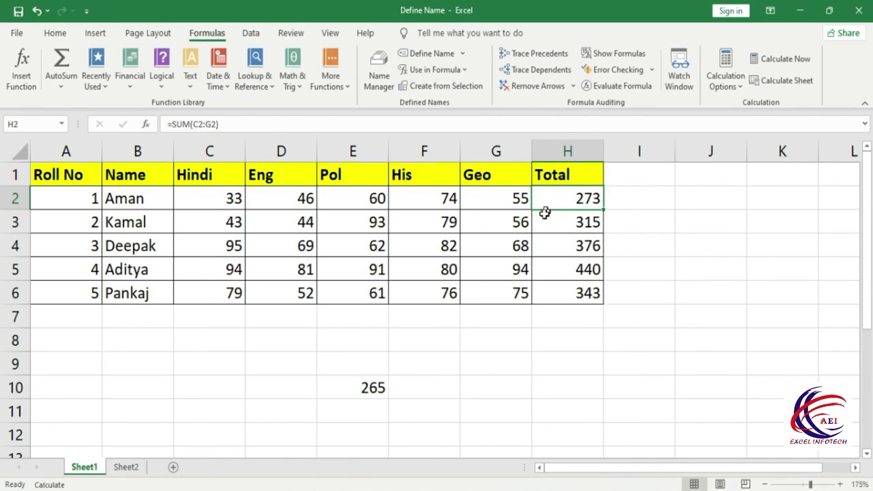
# - Enter Geo marks 25 for Kamal in G3 and 69 for Deepak in G4
pyautogui.click(511, 204)
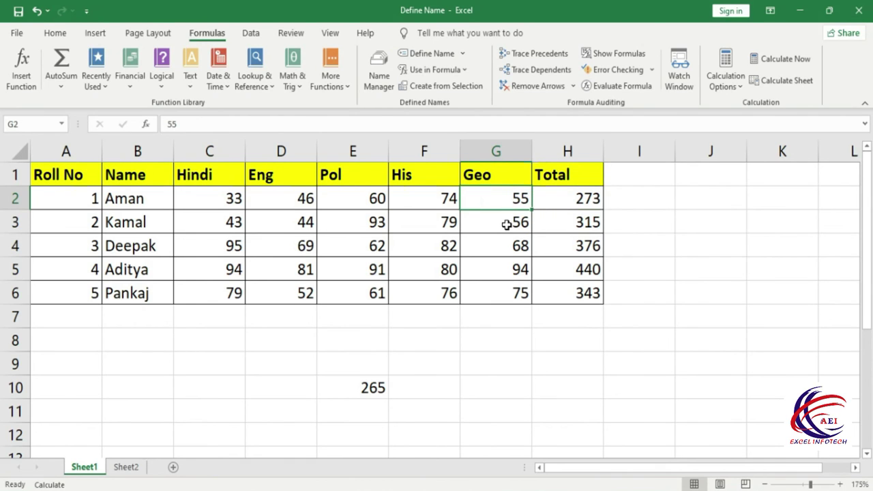
pyautogui.press('Return')
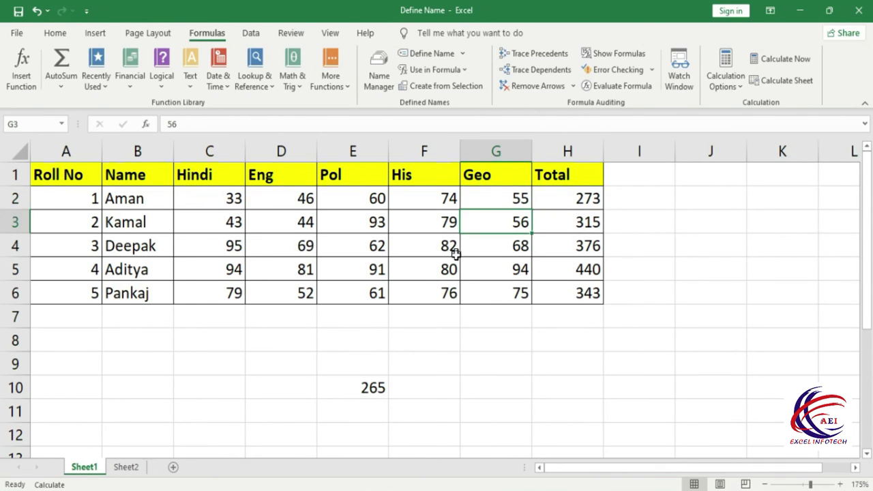
pyautogui.write('25')
pyautogui.press('Return')
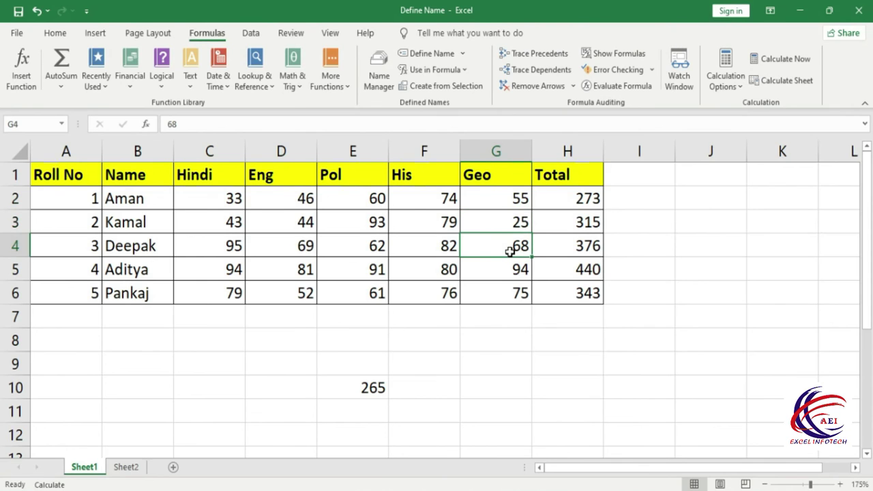
pyautogui.write('69')
pyautogui.press('Return')
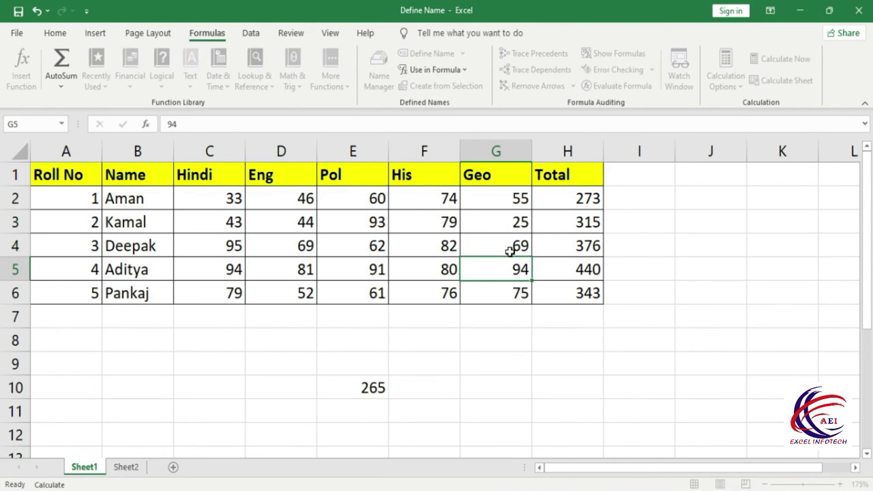
# - Keep Manual mode and run Calculate Now so the totals update to 268, 284 and 377
pyautogui.click(739, 87)
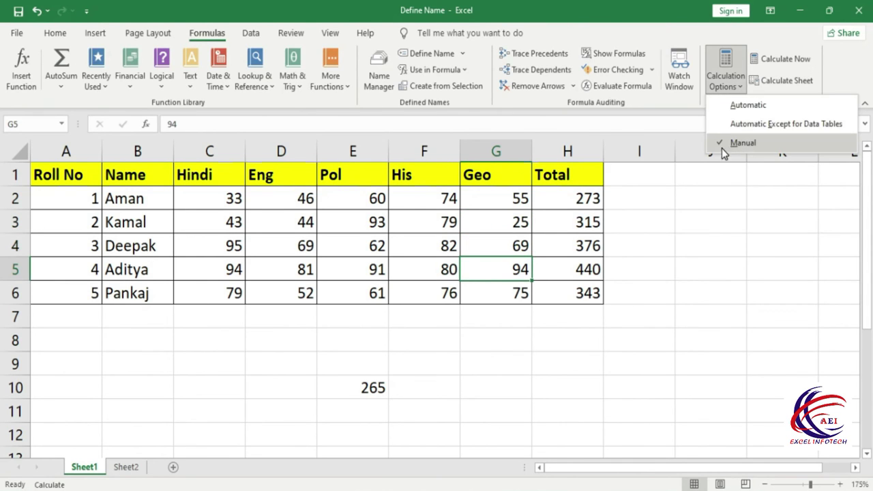
pyautogui.click(751, 147)
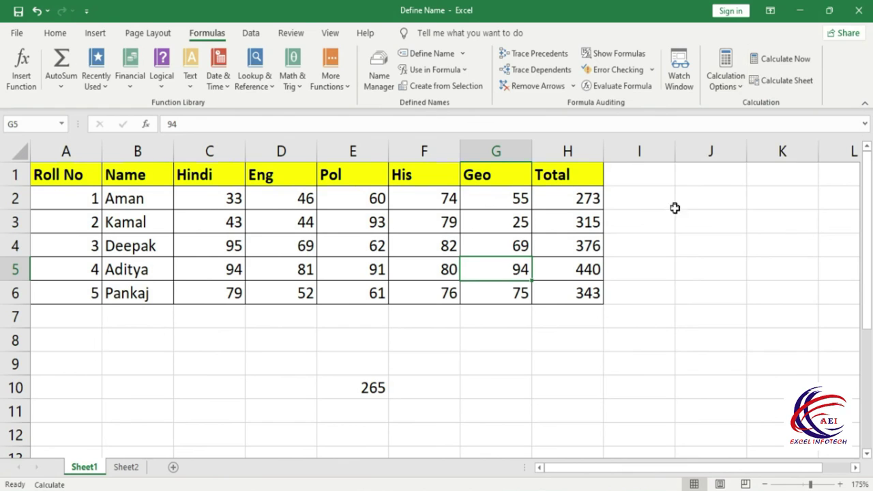
pyautogui.click(770, 59)
pyautogui.click(518, 203)
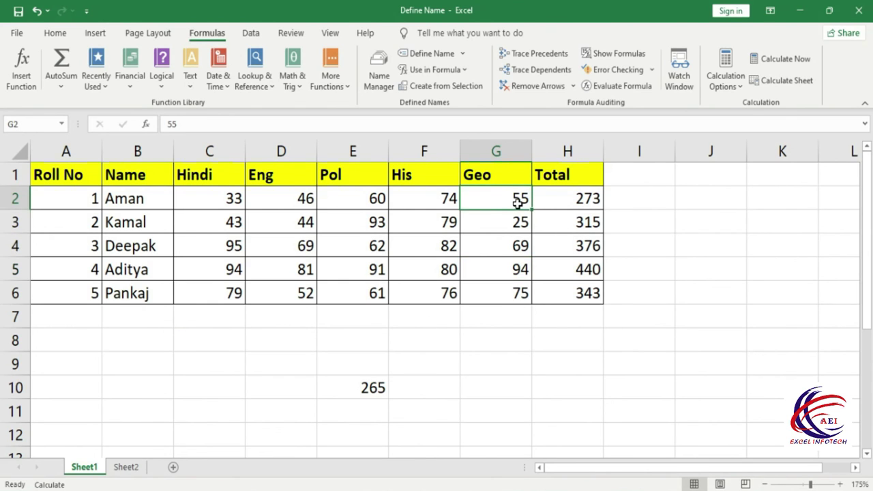
pyautogui.click(771, 60)
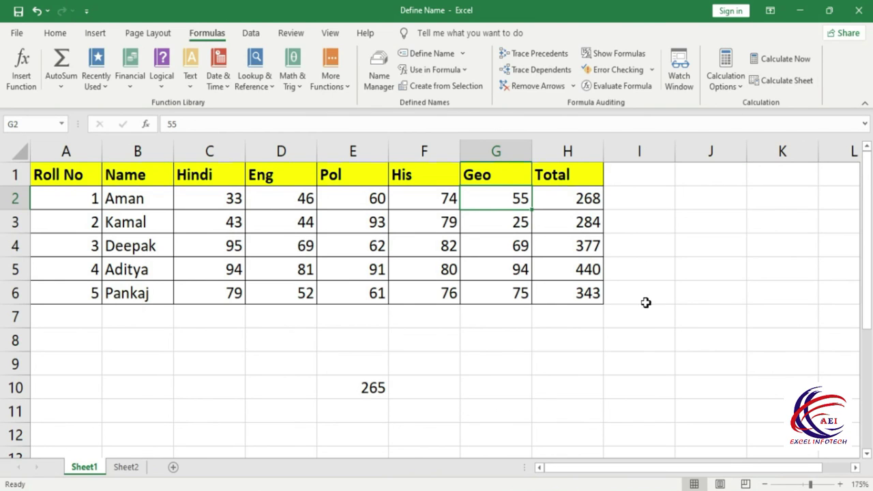
pyautogui.click(521, 366)
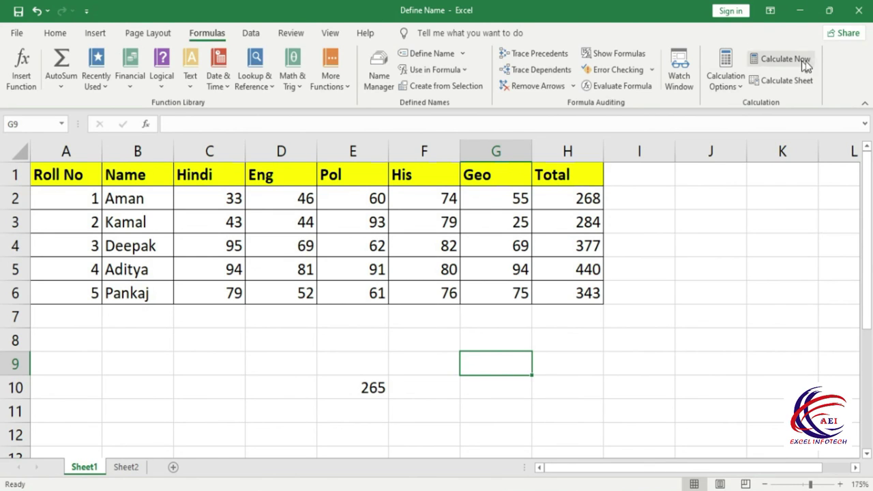
# - Review a few marks, then change the calculation mode from Manual to Automatic
pyautogui.click(397, 238)
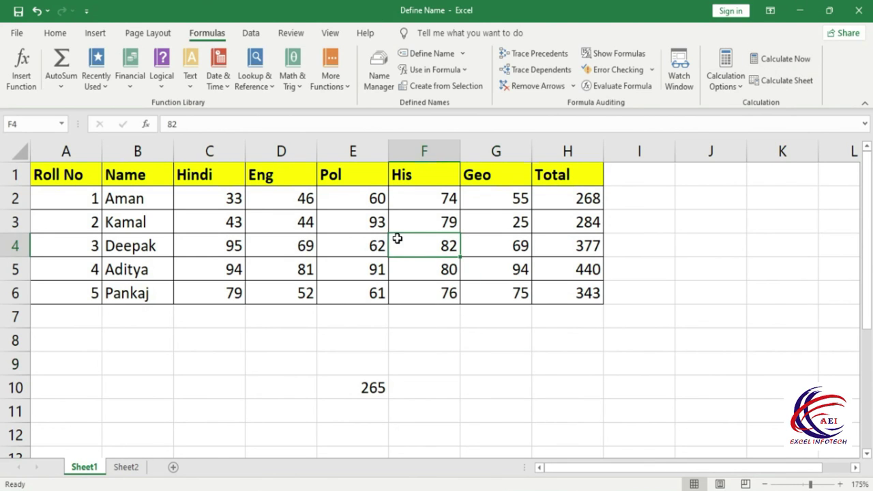
pyautogui.click(333, 244)
pyautogui.click(258, 226)
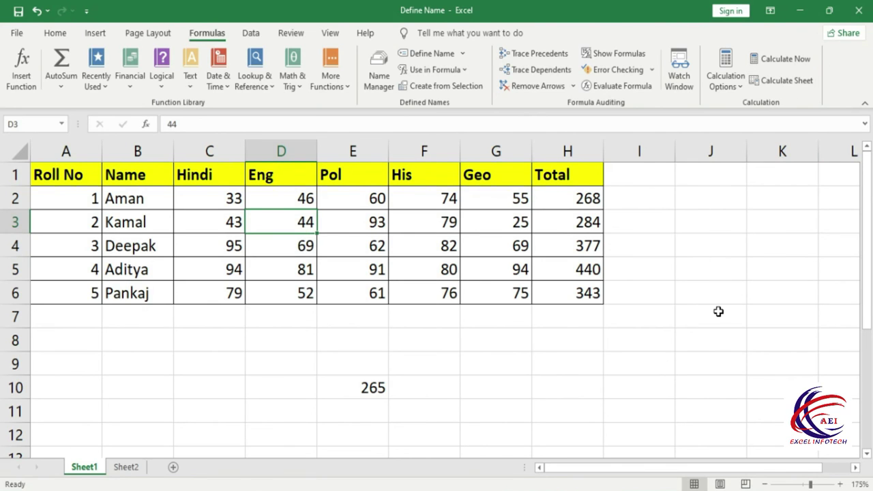
pyautogui.click(727, 80)
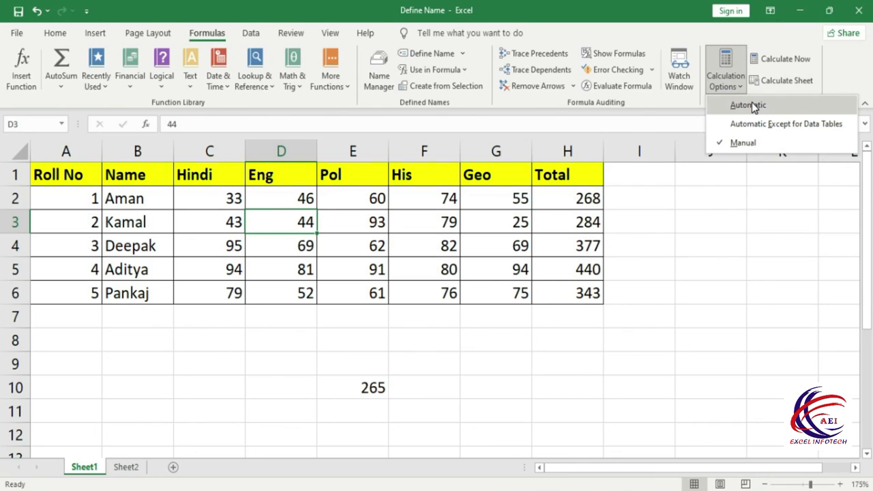
pyautogui.click(753, 106)
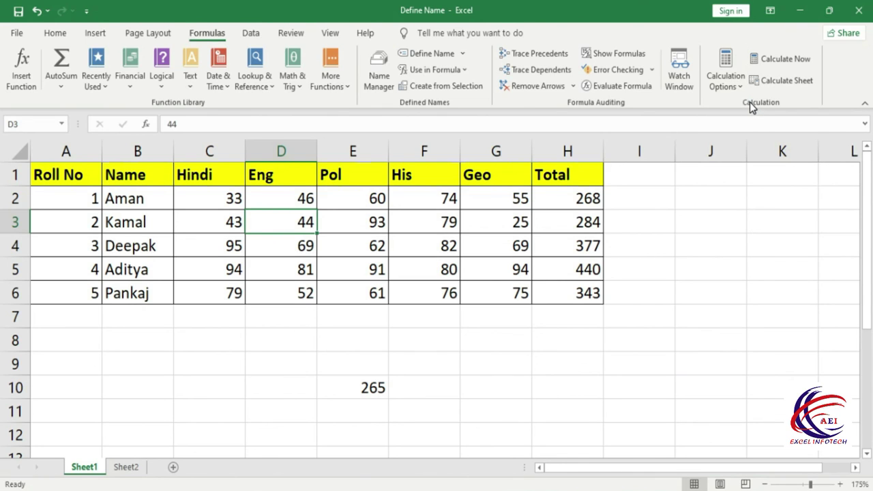